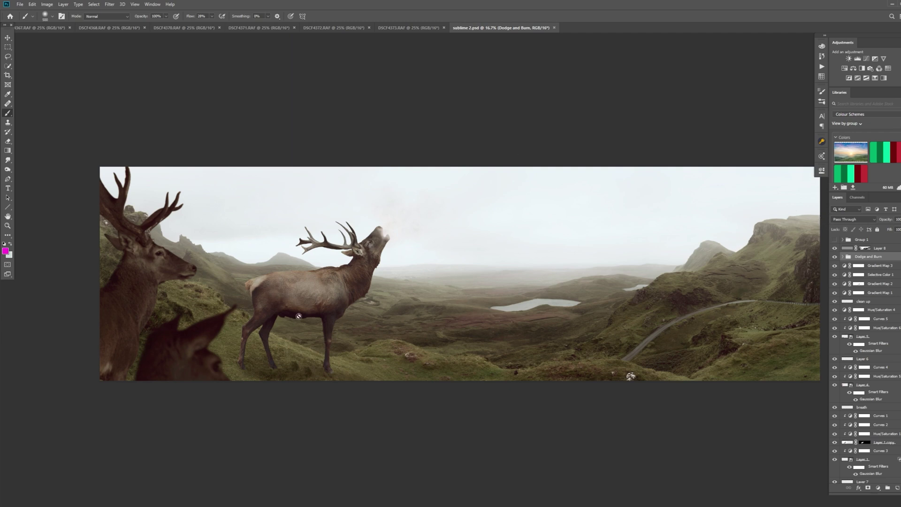
Hide Layer 8, Dodge and Burn, Gradient Map 3, Selective Color 1 and Gradient Map 2, toggling some to compare
left_click(834, 248)
left_click(834, 257)
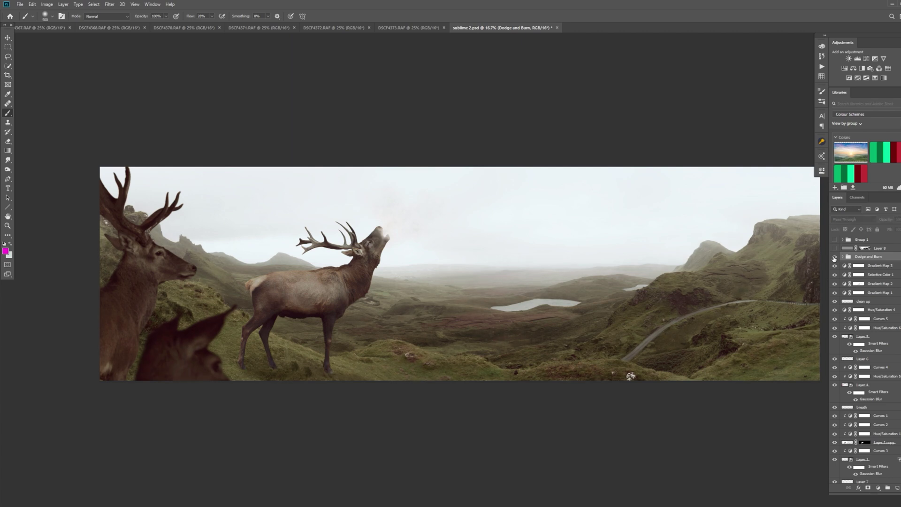
left_click(834, 257)
left_click(834, 257)
left_click(835, 265)
left_click(835, 266)
left_click(834, 266)
left_click_drag(835, 272, 836, 289)
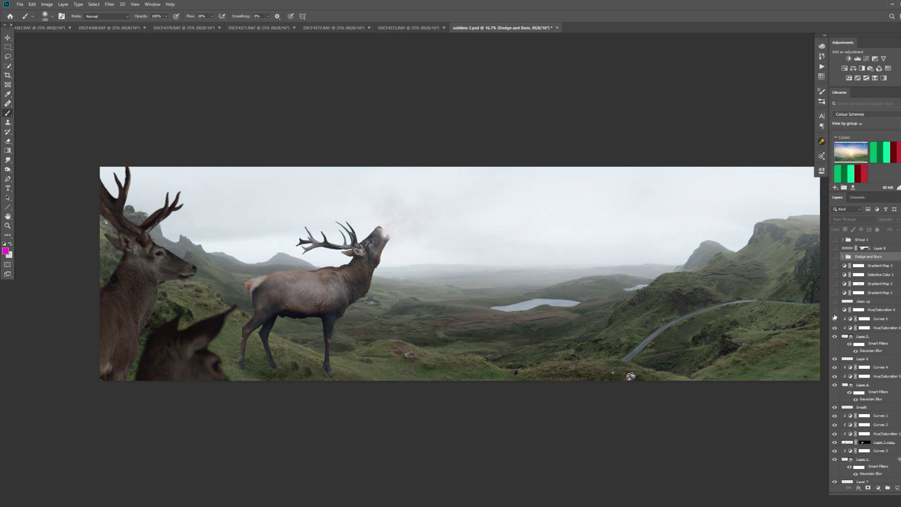
Hide the two foreground deer (Layer 5, Layer 4) and their Curves 5 and Curves 4 adjustments
left_click(834, 320)
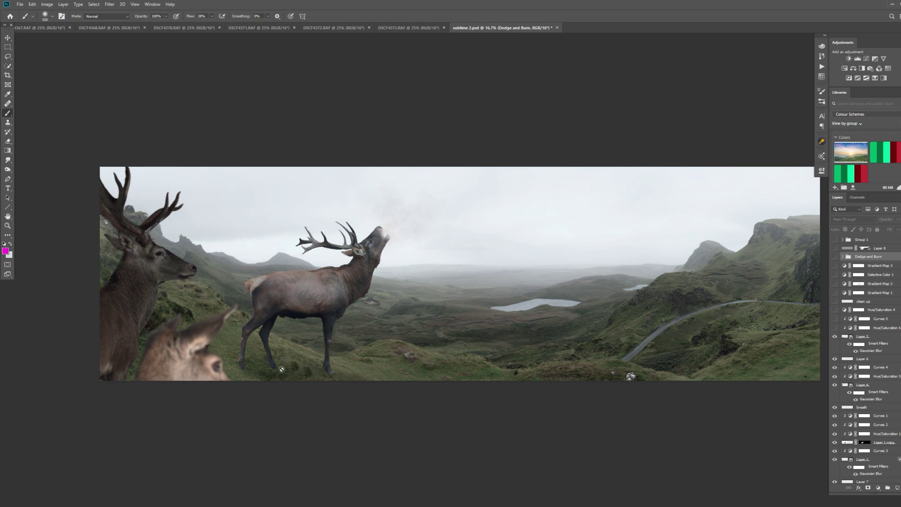
left_click(835, 337)
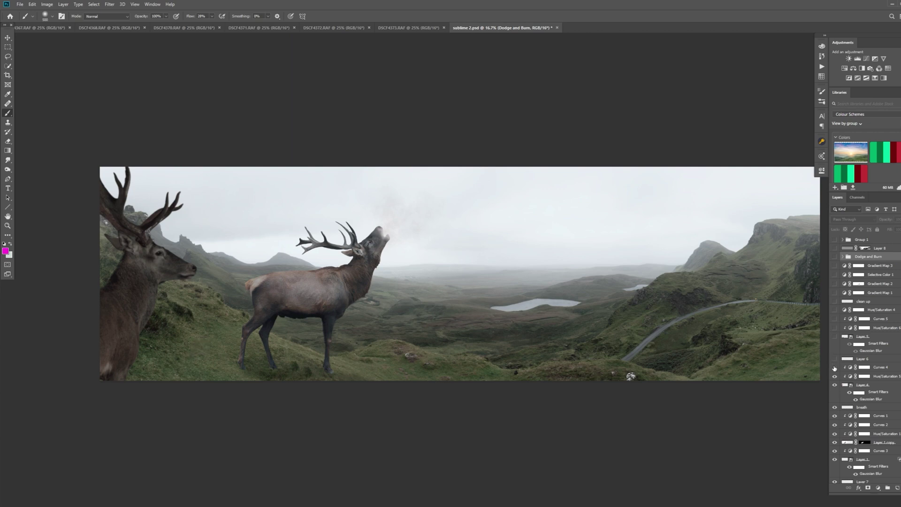
left_click(834, 367)
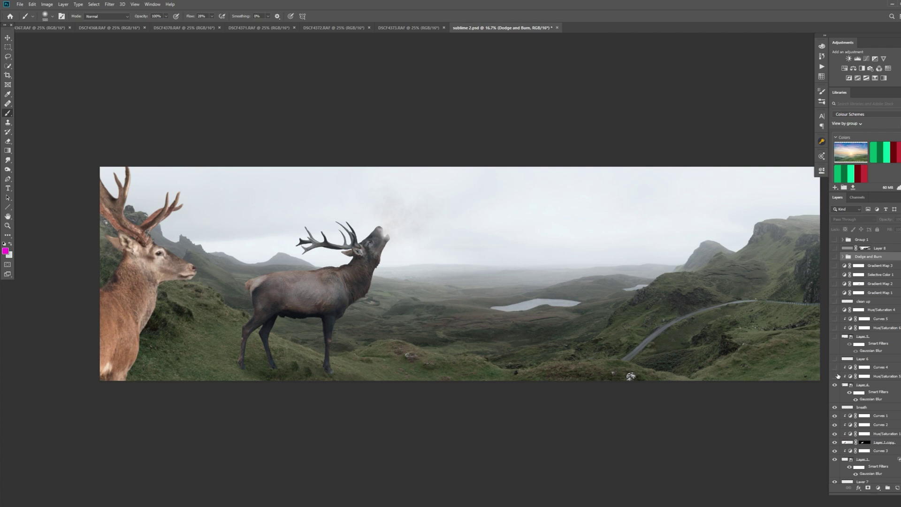
left_click(835, 386)
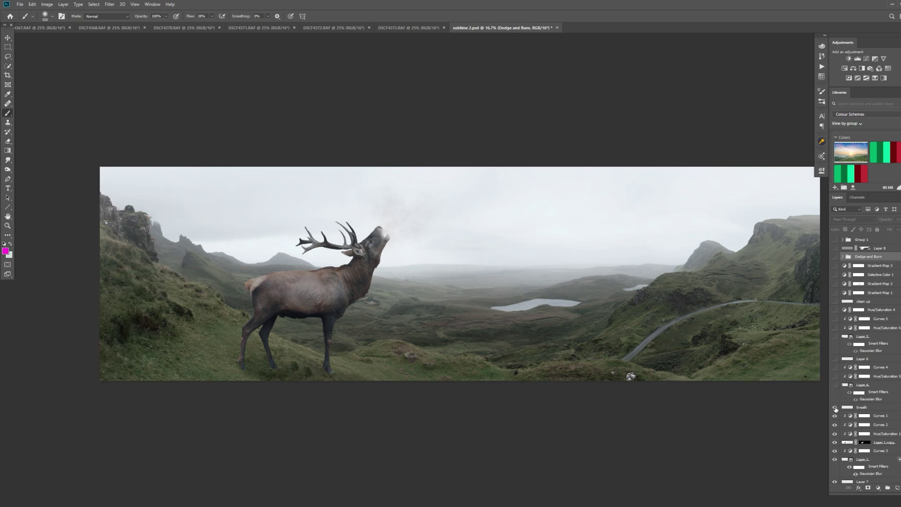
Hide the breath vapour after comparing, then Curves 1, Hue/Saturation 1 and the stag layer
left_click(834, 407)
left_click(835, 407)
left_click(834, 407)
left_click(834, 408)
left_click(834, 407)
left_click(834, 416)
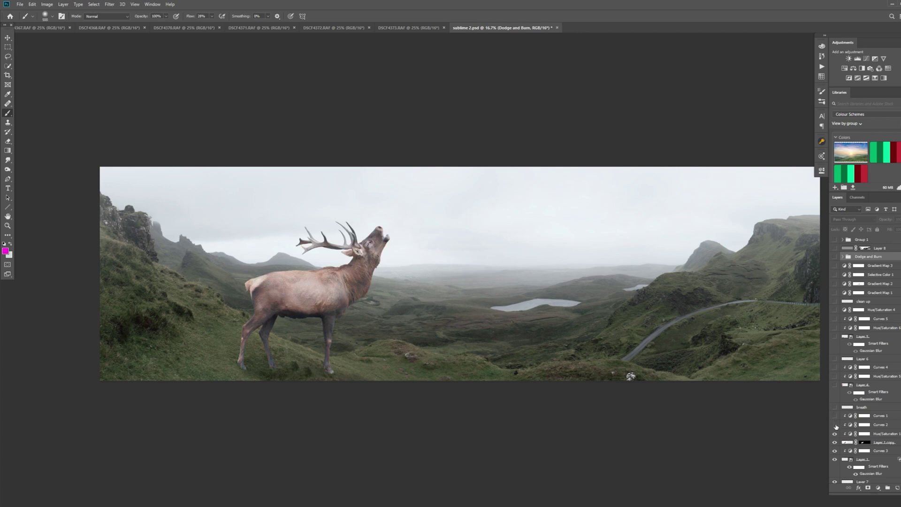
left_click(834, 434)
left_click(835, 442)
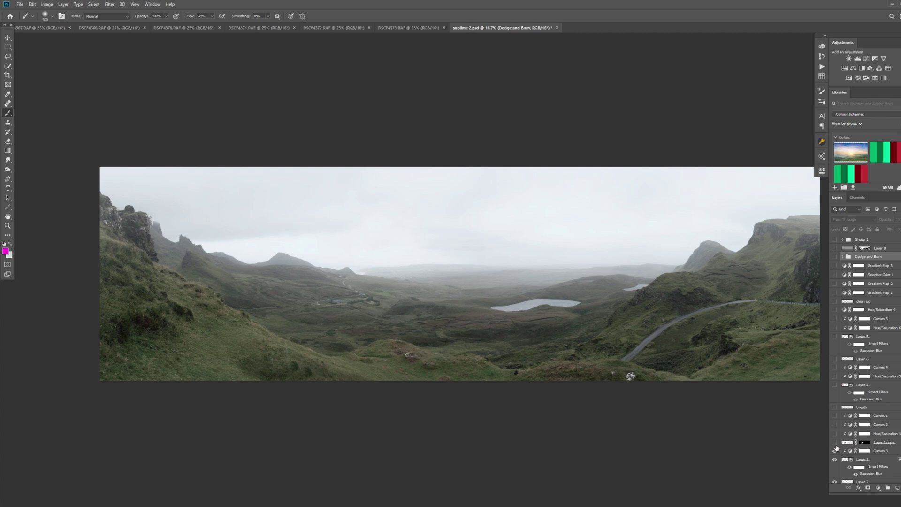
Show Curves 3, then hide Layer 7, Hue/Saturation 3 and Layer 2
scroll(869, 435, "down", 2)
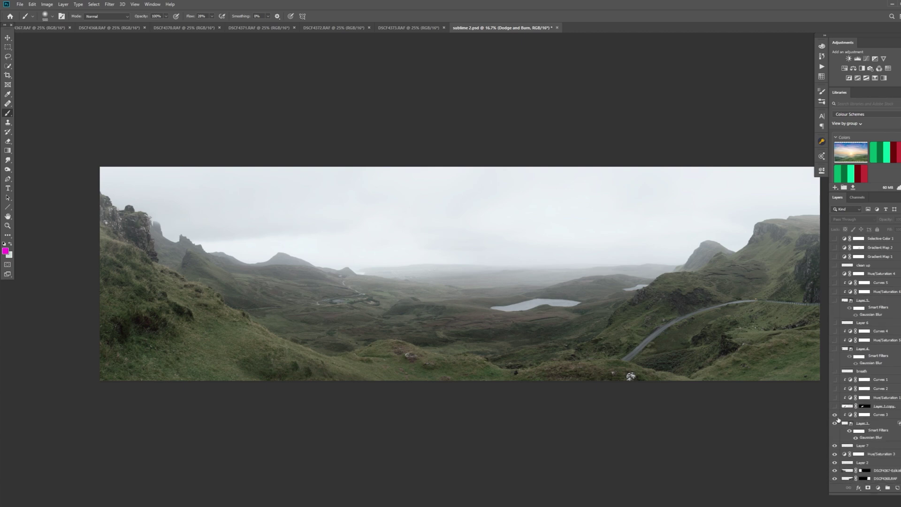
left_click(834, 415)
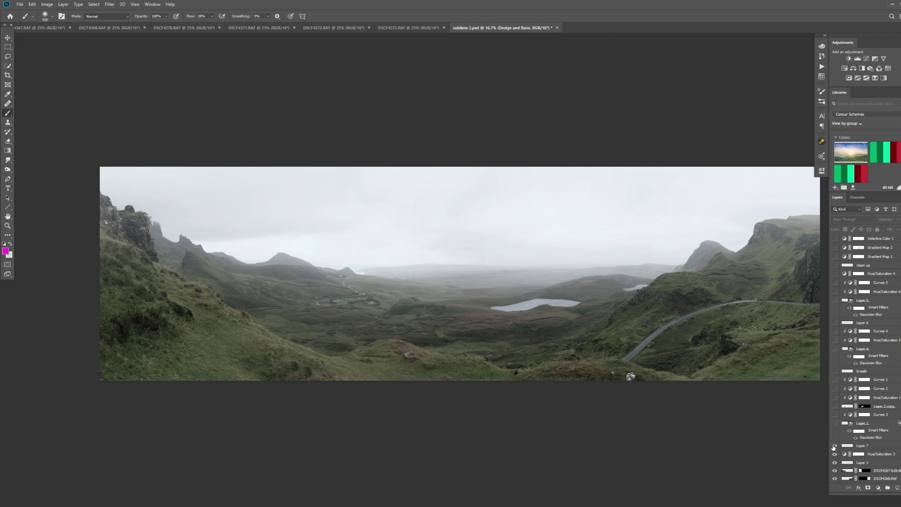
scroll(834, 424, "down", 1)
left_click(835, 424)
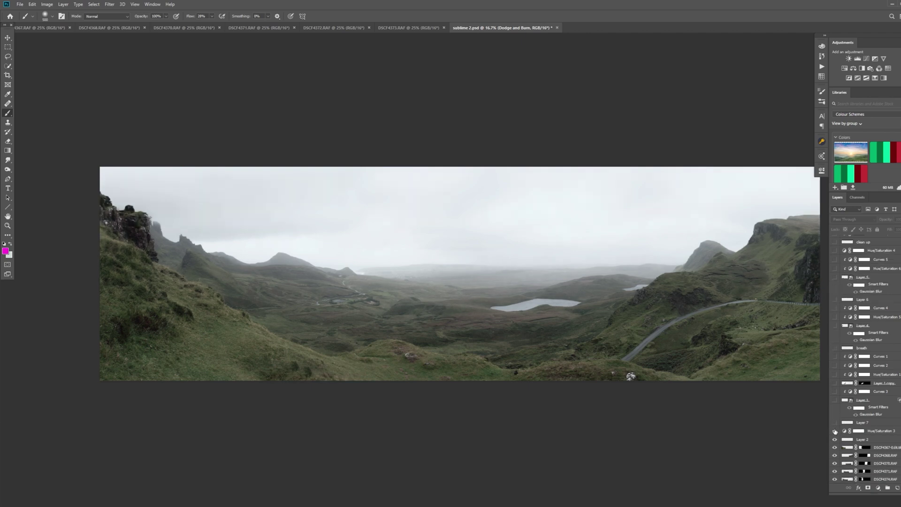
left_click(835, 431)
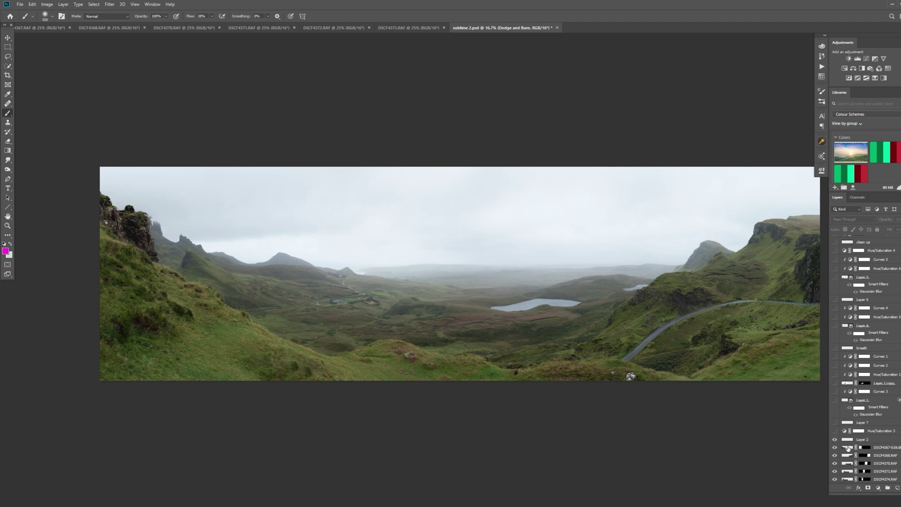
left_click(834, 440)
Hide the five DSCF source photos one by one, then show them all again
left_click(834, 447)
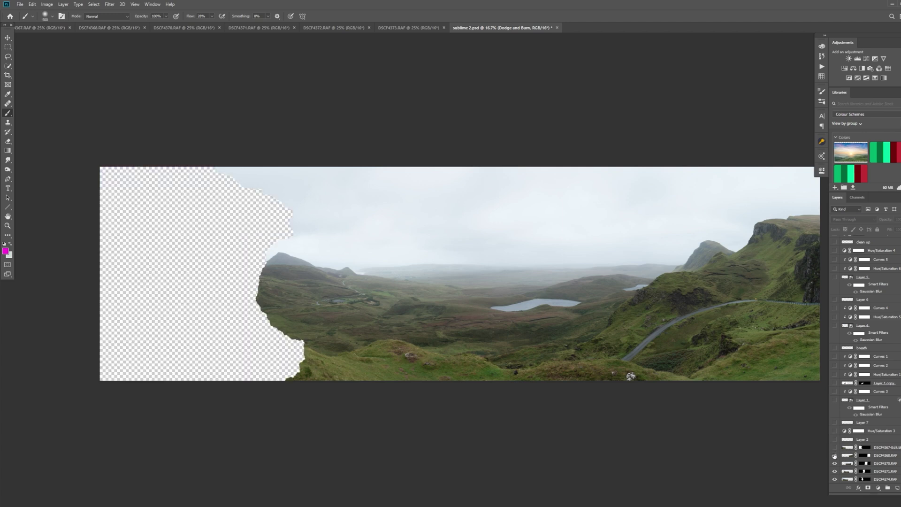
left_click(834, 455)
left_click(834, 463)
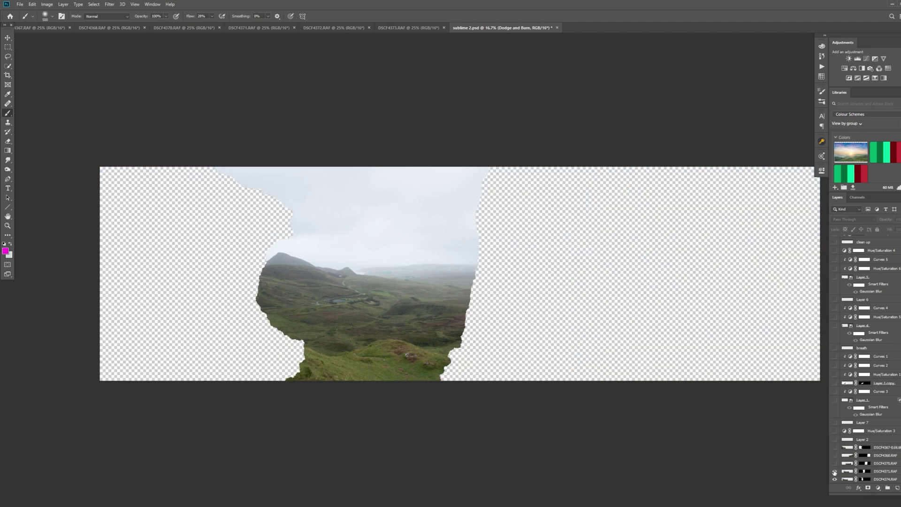
left_click(834, 471)
left_click(834, 479)
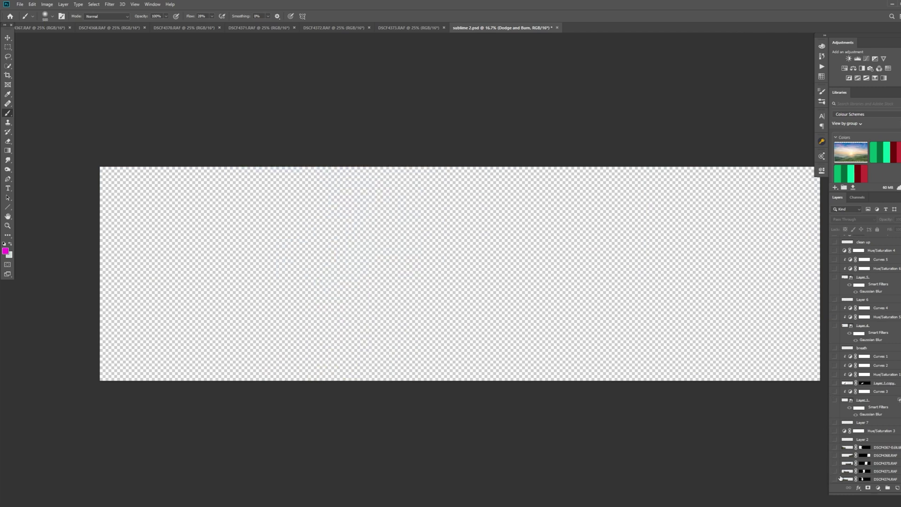
left_click(834, 480)
left_click(834, 471)
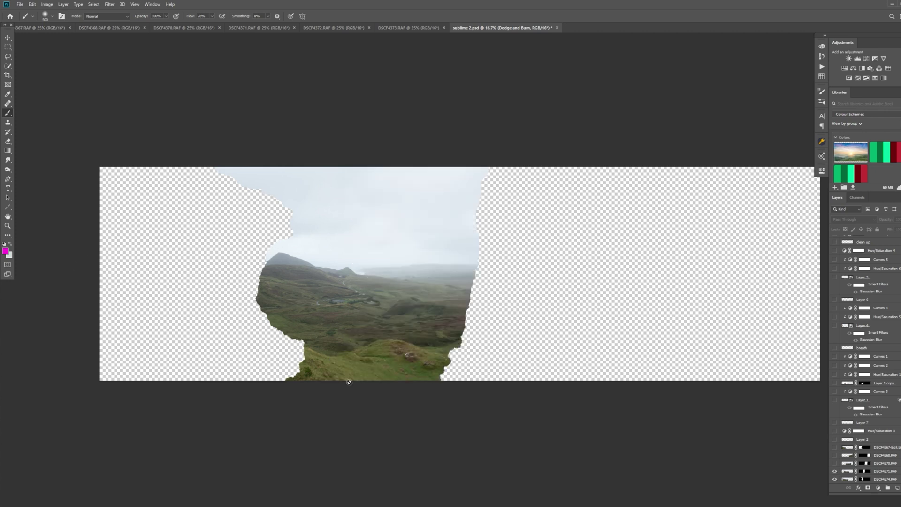
left_click(834, 463)
left_click(834, 455)
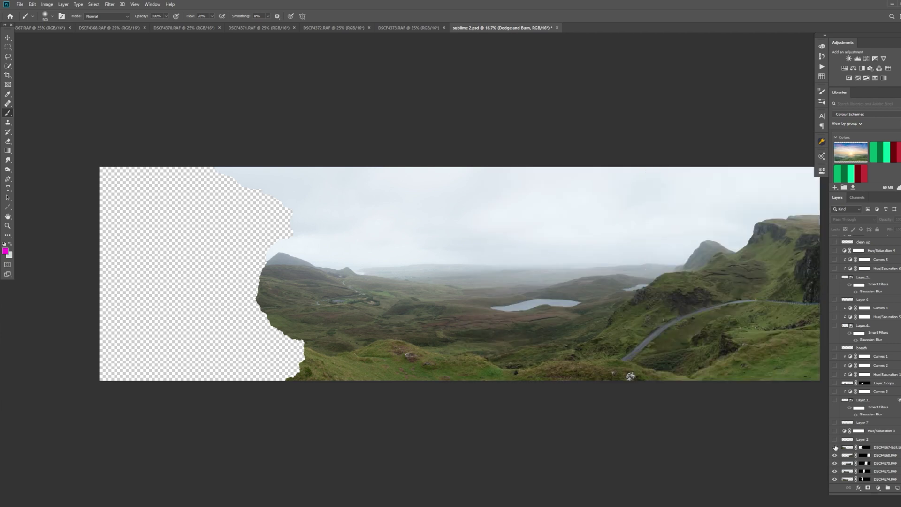
left_click(834, 447)
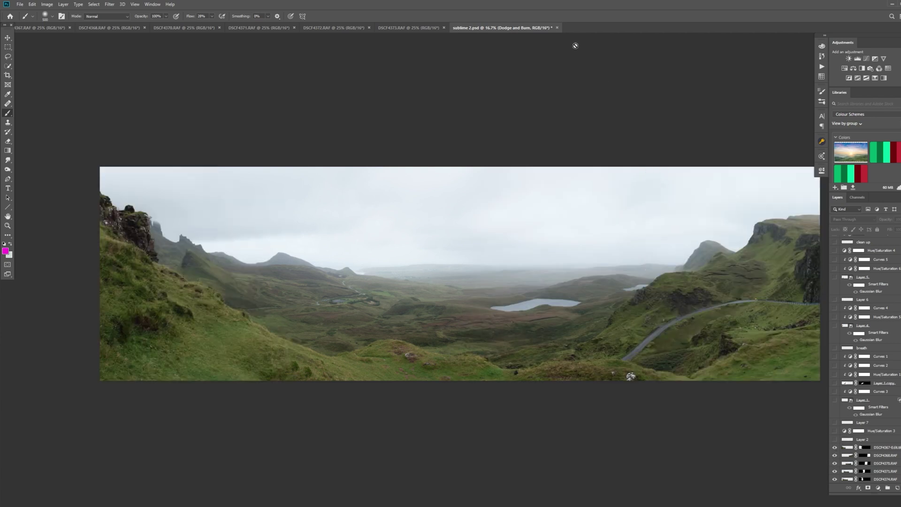
Close sublime 2.psd, discarding its unsaved changes
left_click(557, 28)
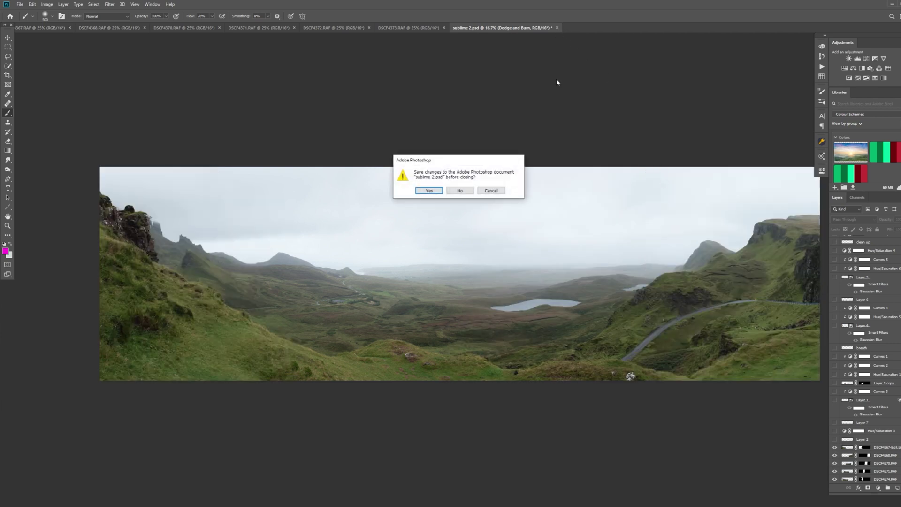
left_click(460, 191)
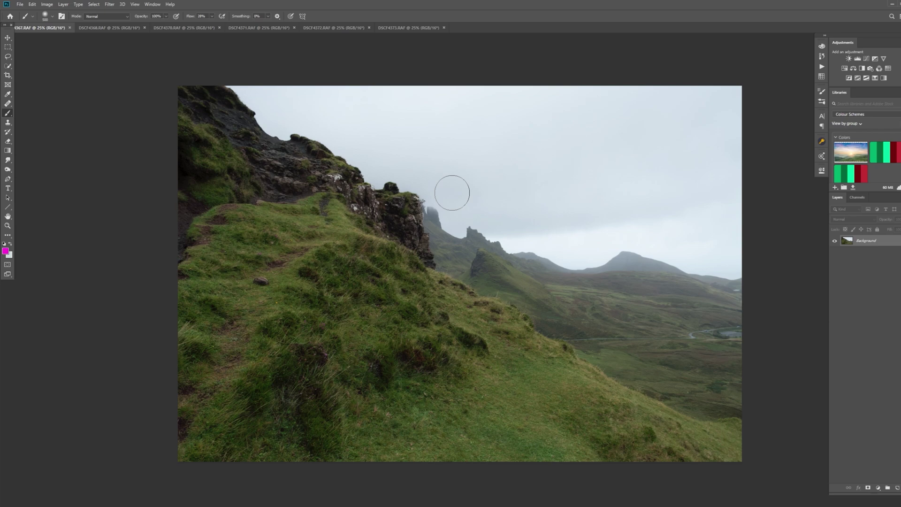
Flip through the DSCF4367 to DSCF4373 photo tabs, returning to DSCF4367
left_click(106, 28)
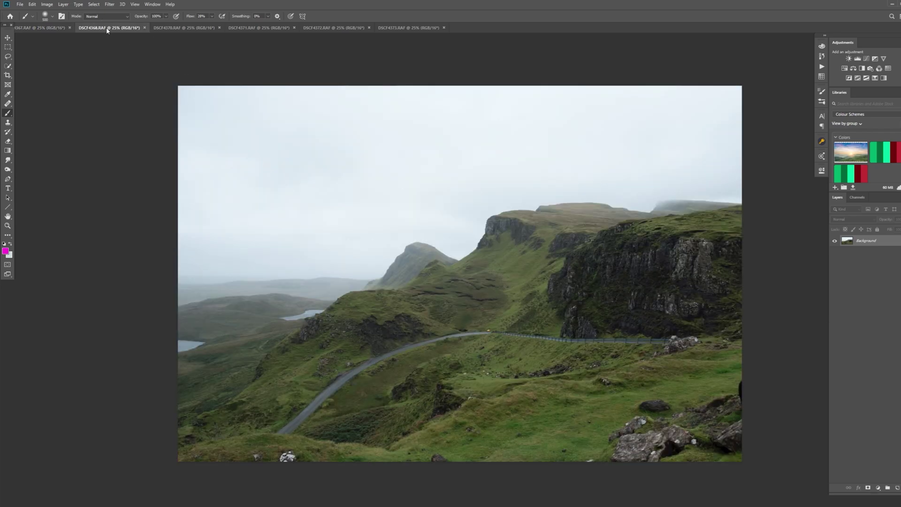
left_click(37, 27)
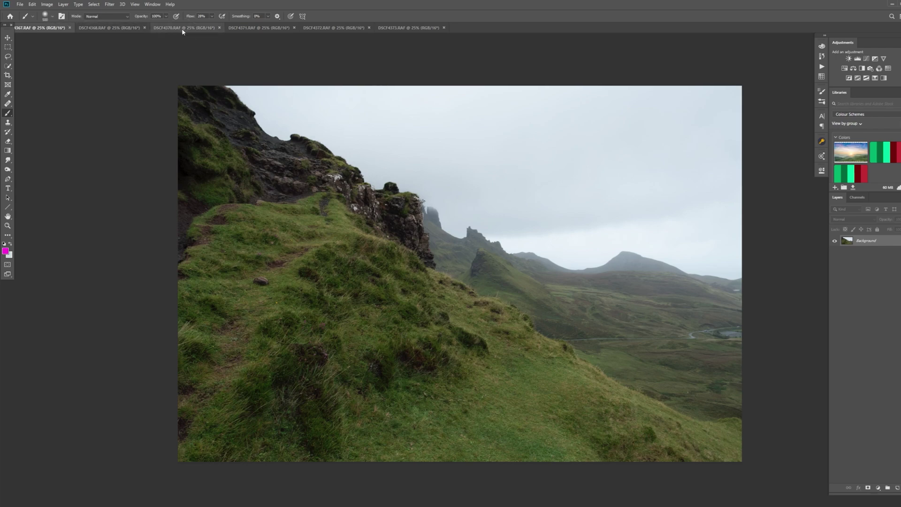
left_click(215, 29)
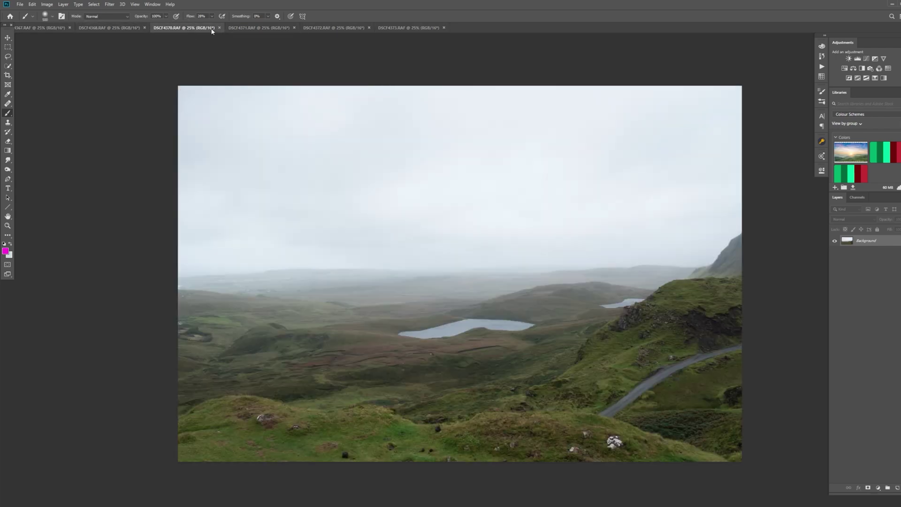
left_click(252, 29)
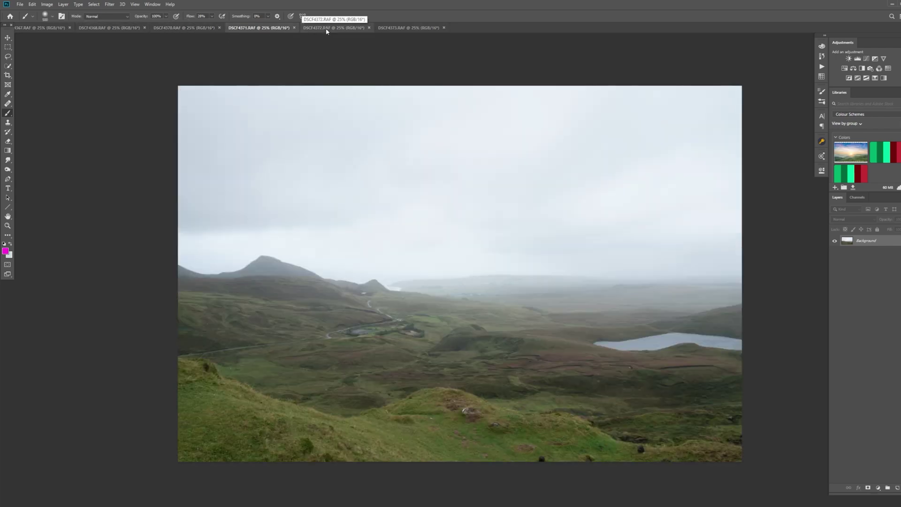
left_click(327, 30)
left_click(382, 29)
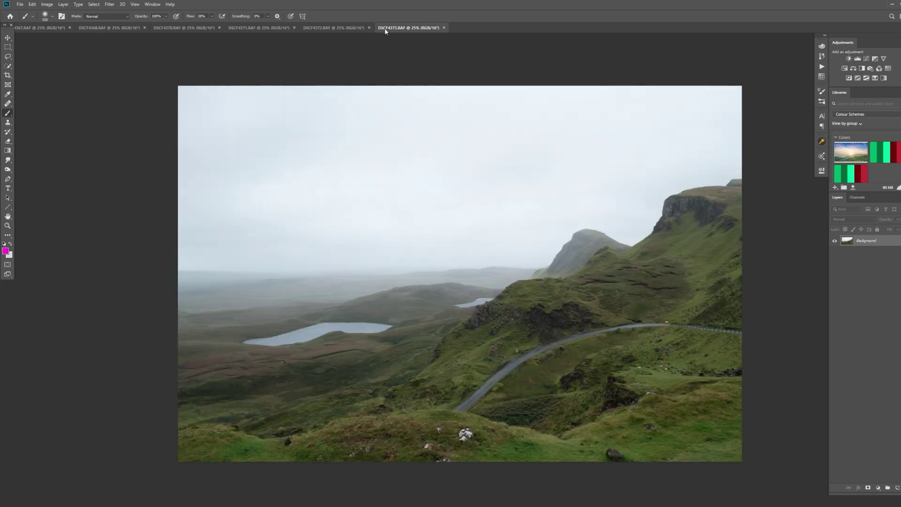
left_click(109, 27)
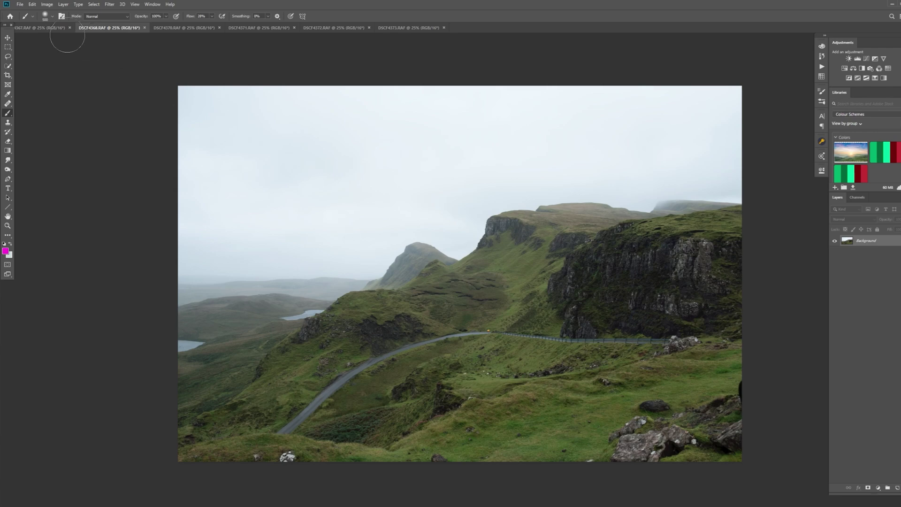
left_click(41, 29)
Step through DSCF4368 to DSCF4373 and back again, ending on the DSCF4367 cliff photo
left_click(87, 28)
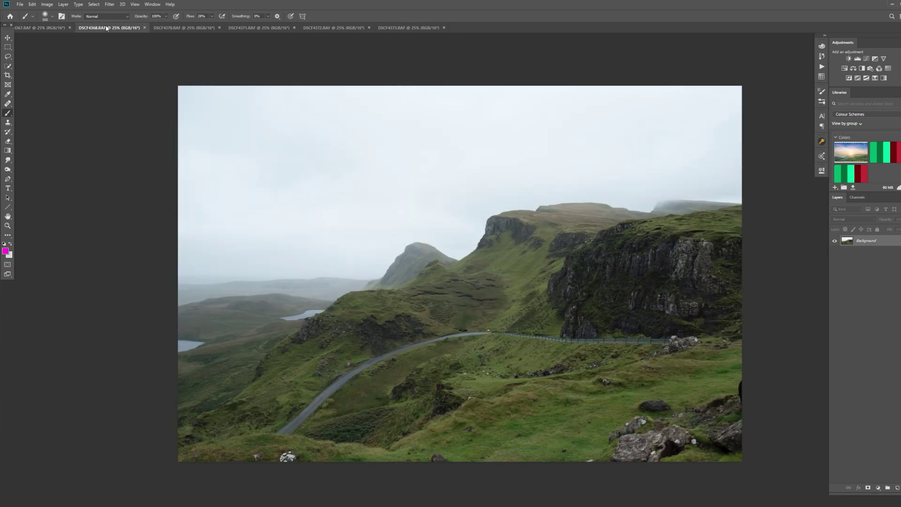
left_click(178, 29)
left_click(258, 28)
left_click(333, 28)
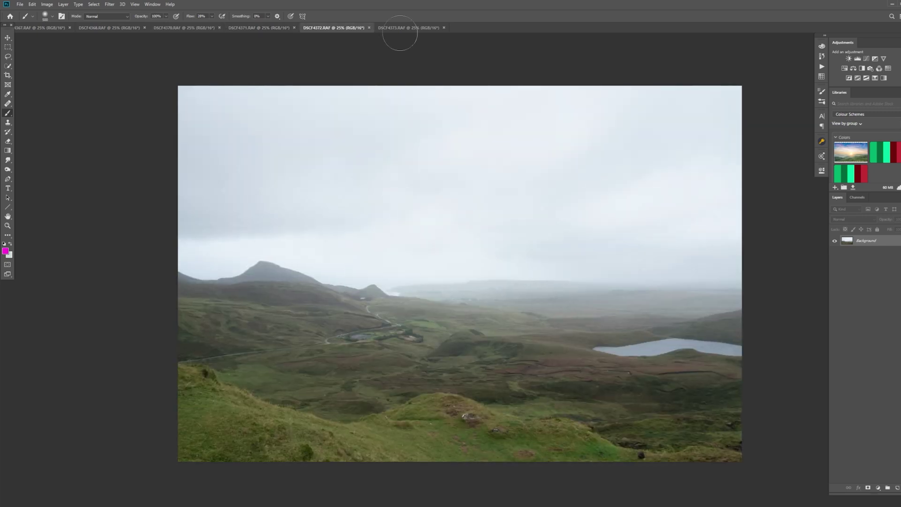
left_click(408, 28)
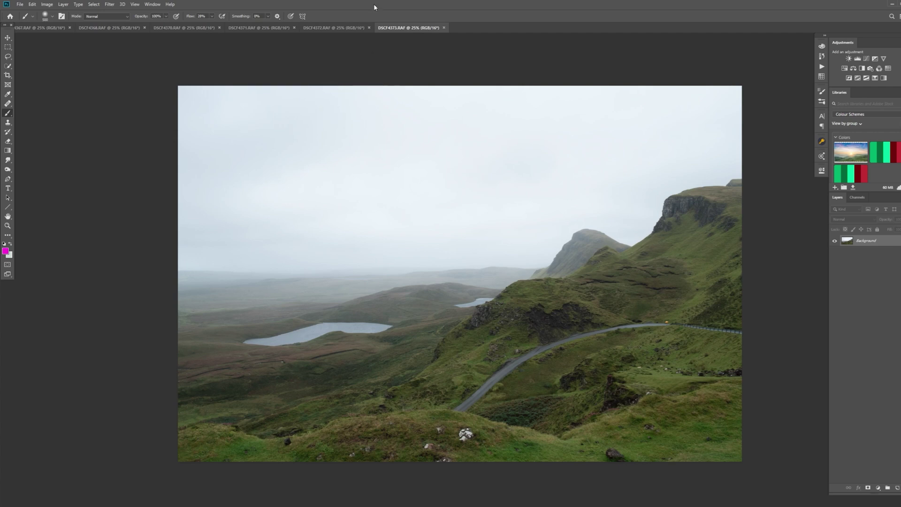
left_click(350, 28)
left_click(265, 28)
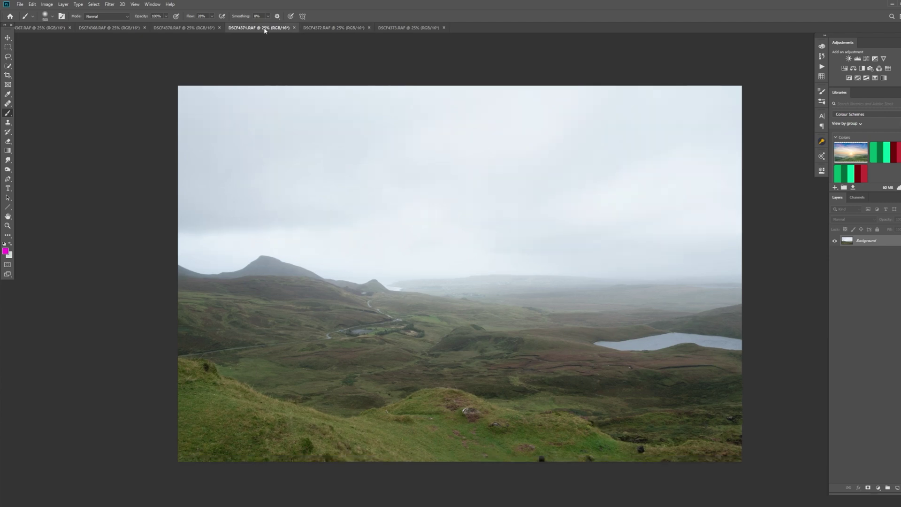
left_click(199, 28)
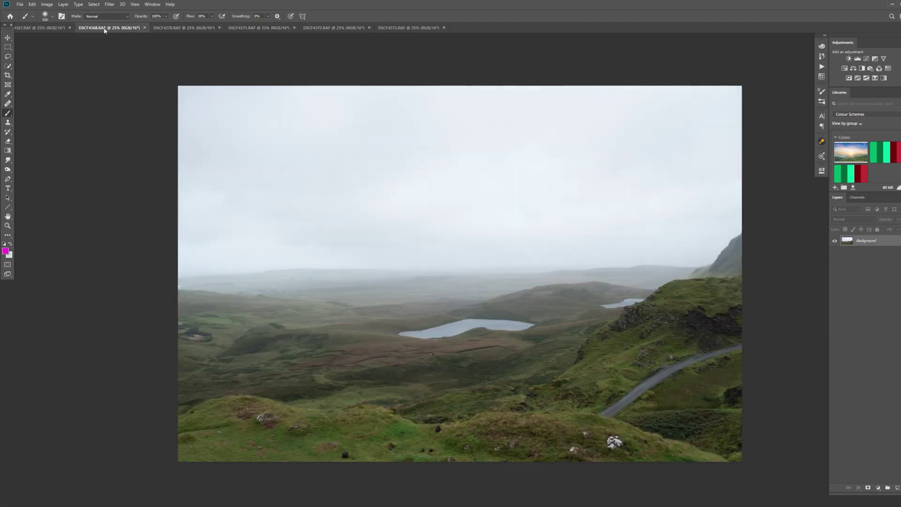
left_click(111, 30)
left_click(42, 28)
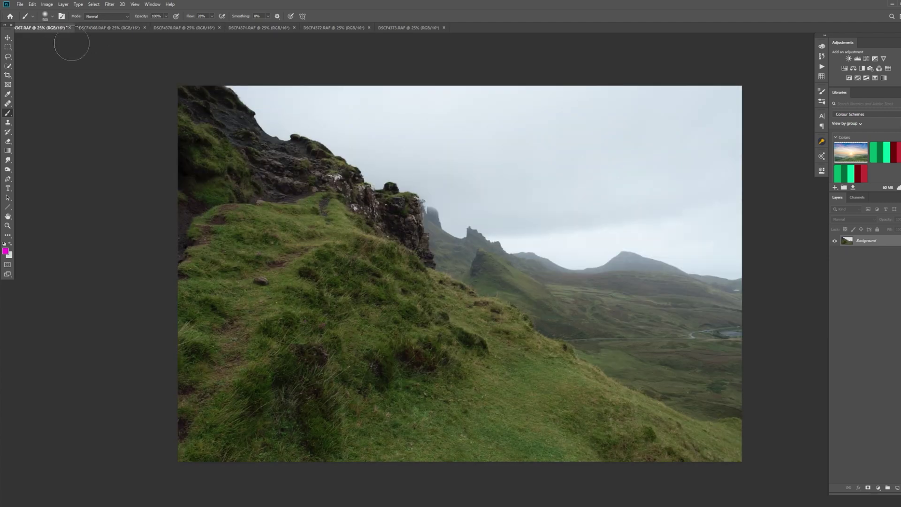
Launch Photomerge from File > Automate, leaving Auto layout and Blend Images Together on
left_click(20, 4)
mouse_move(19, 170)
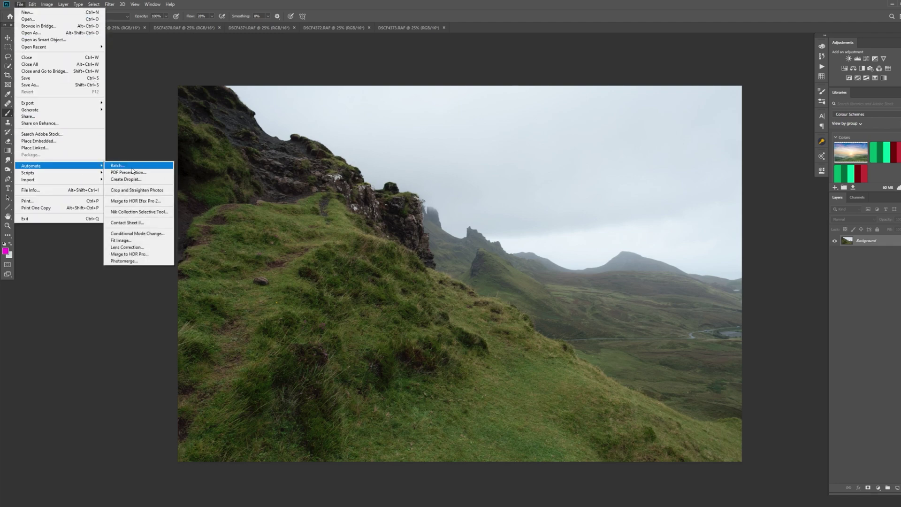
left_click(129, 261)
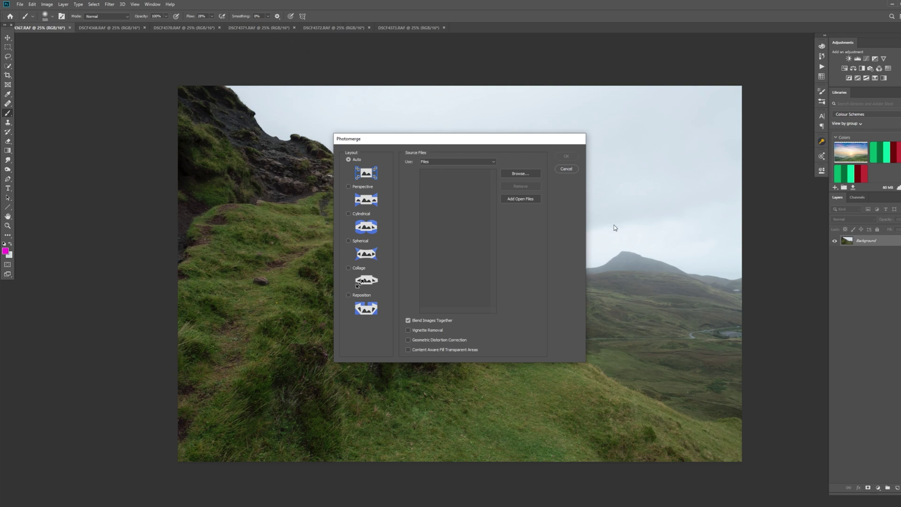
Add the six open DSCF photos as sources and run the Auto-layout merge
left_click(518, 199)
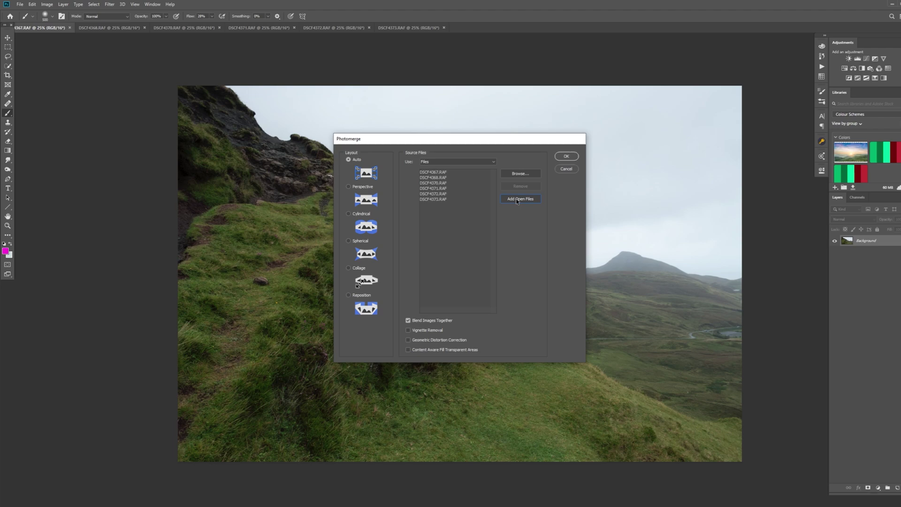
left_click(566, 156)
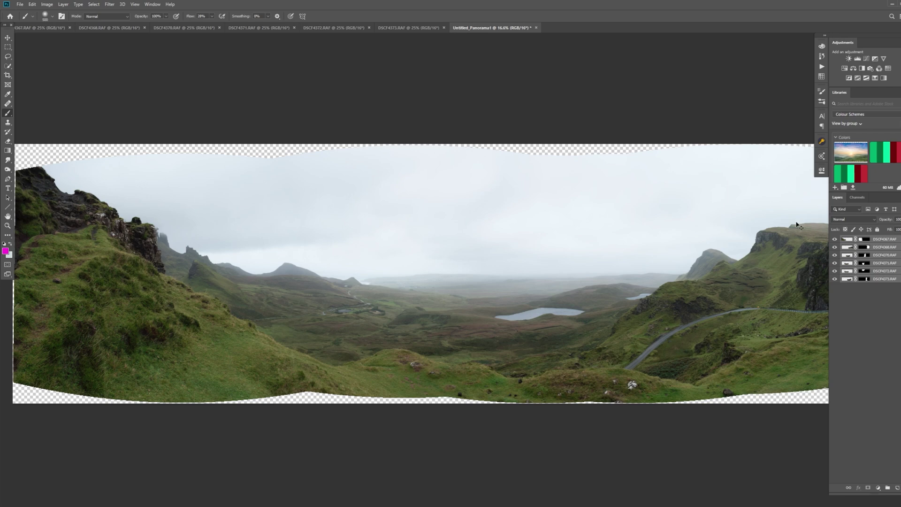
Zoom out and back in twice to inspect the stitched panorama and its transparent edges
key("ctrl+minus")
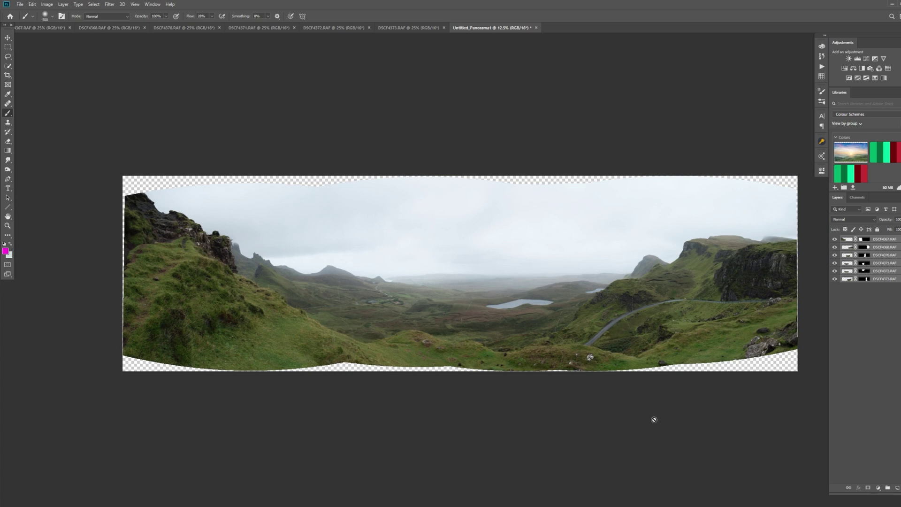
key("ctrl+plus")
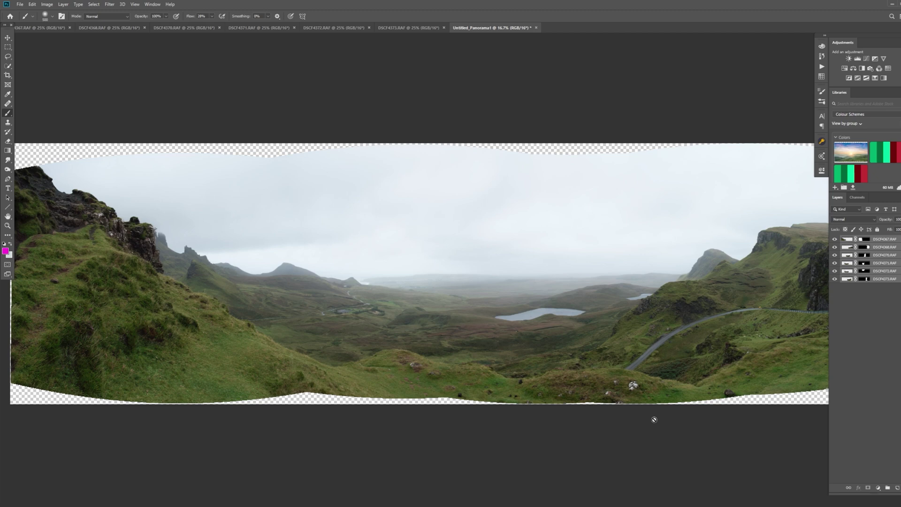
key("ctrl+minus")
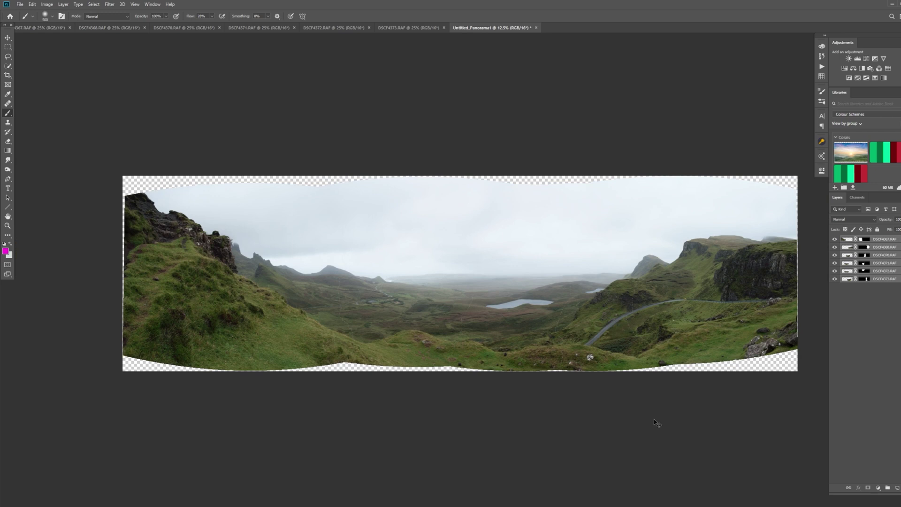
key("ctrl+plus")
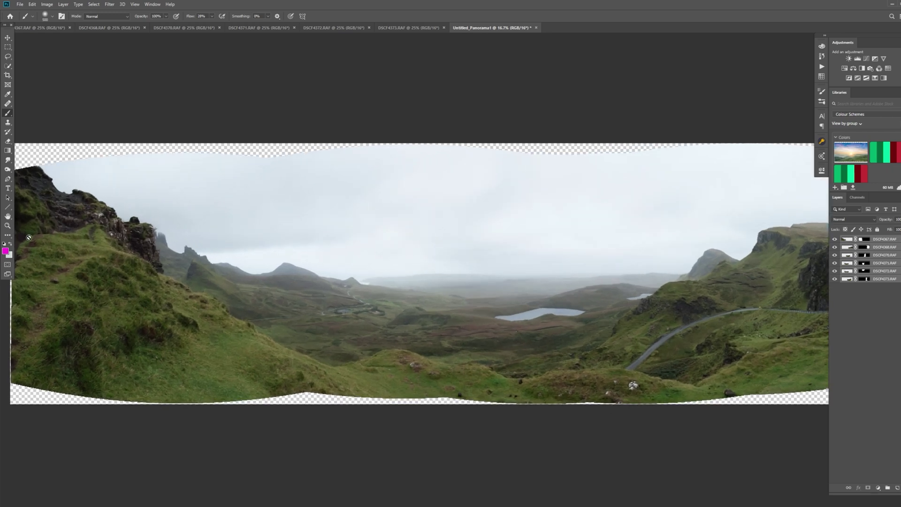
Crop the panorama inward from top, sides and bottom to exclude all transparent gaps
left_click(7, 75)
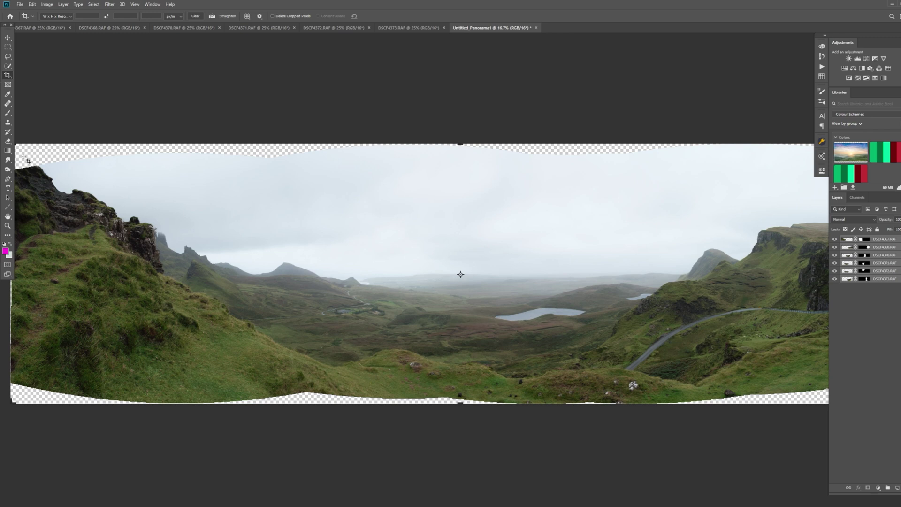
left_click_drag(462, 141, 461, 159)
key("ctrl+minus")
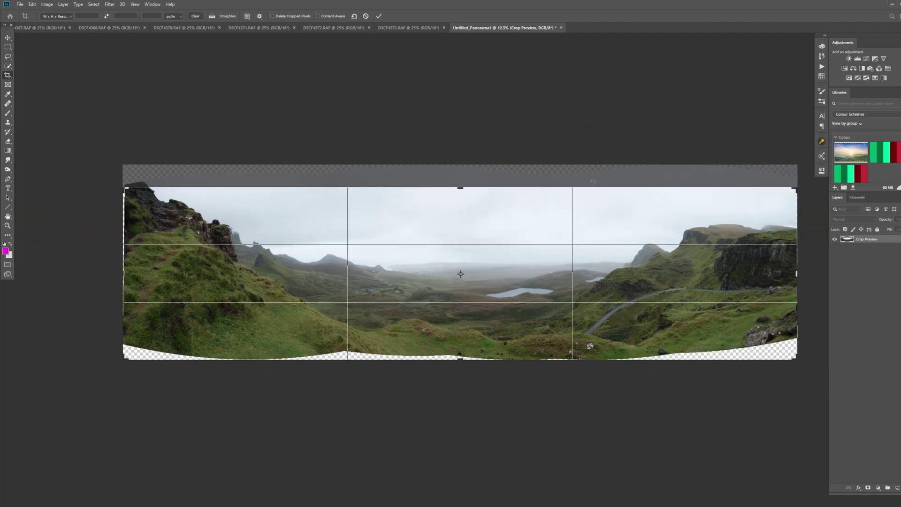
left_click_drag(796, 274, 794, 274)
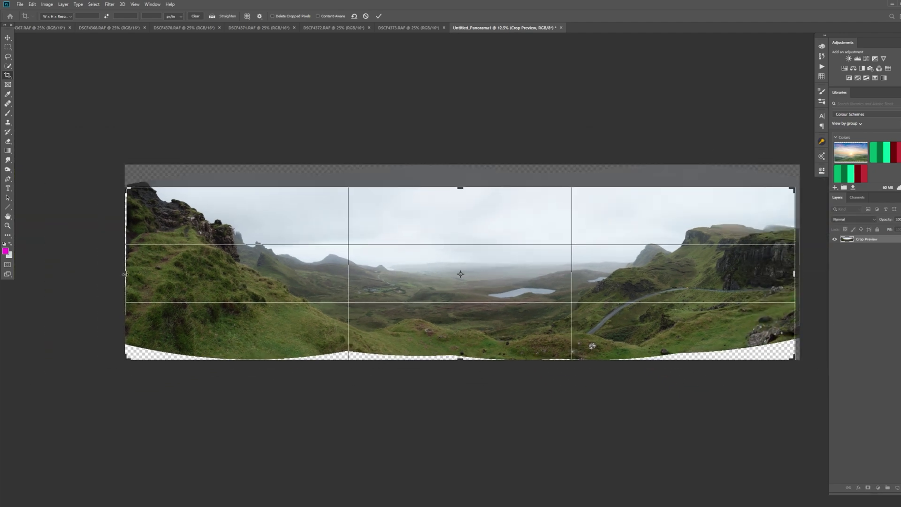
left_click_drag(124, 274, 130, 274)
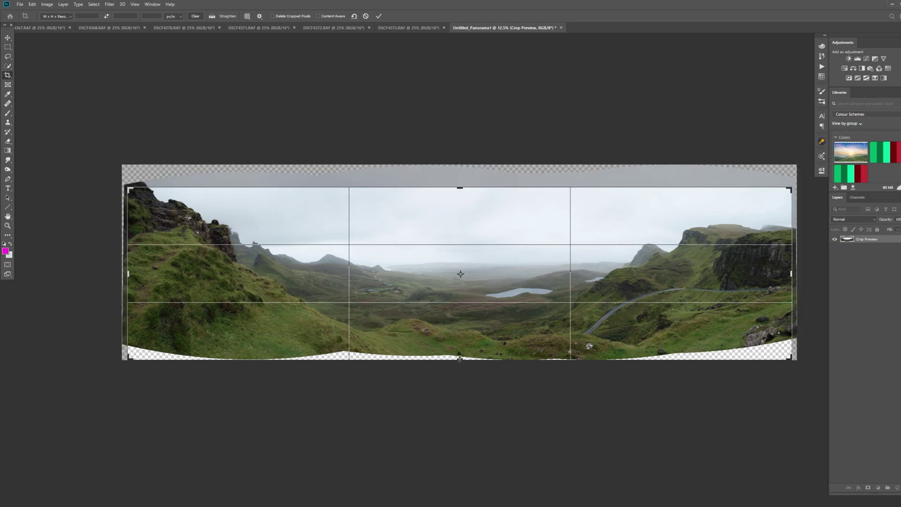
left_click_drag(459, 358, 460, 348)
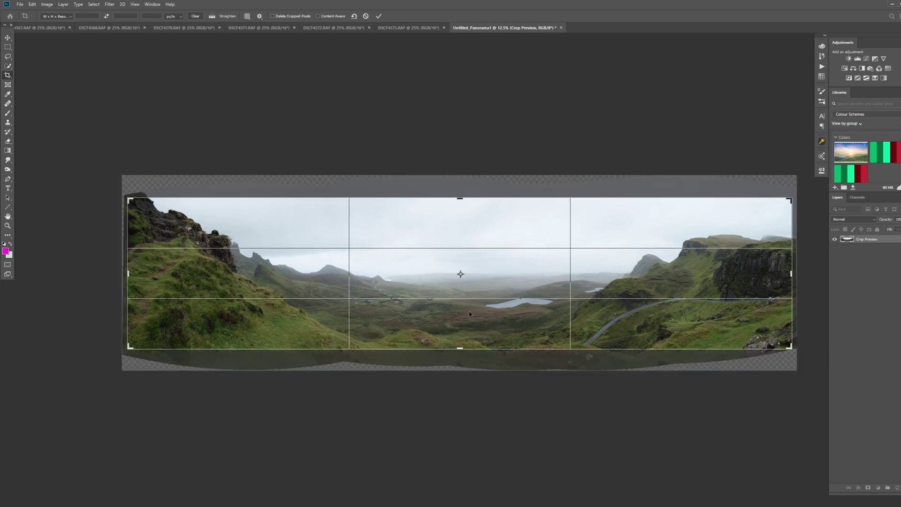
key("Return")
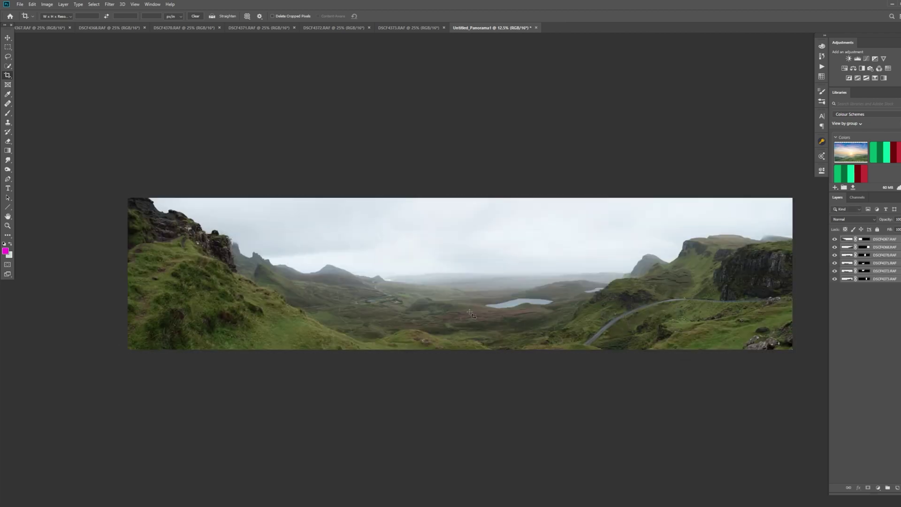
key("ctrl")
key("ctrl+plus")
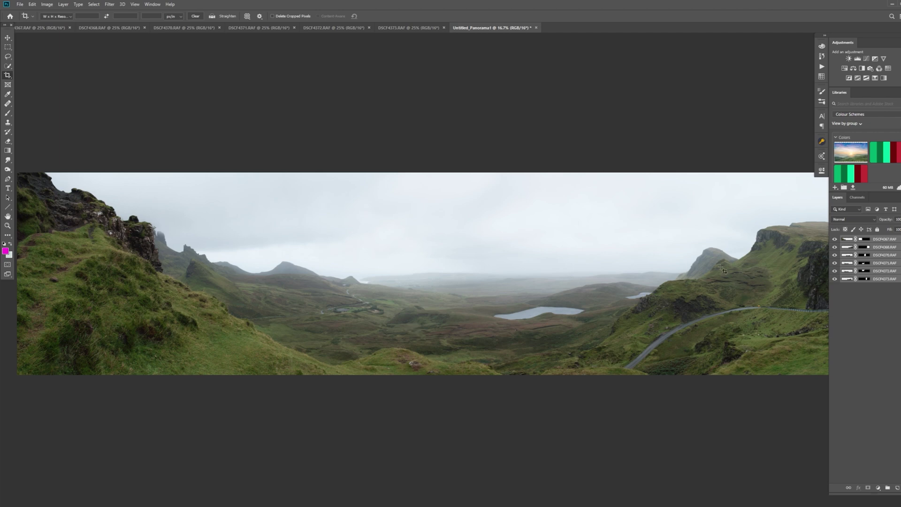
left_click(836, 239)
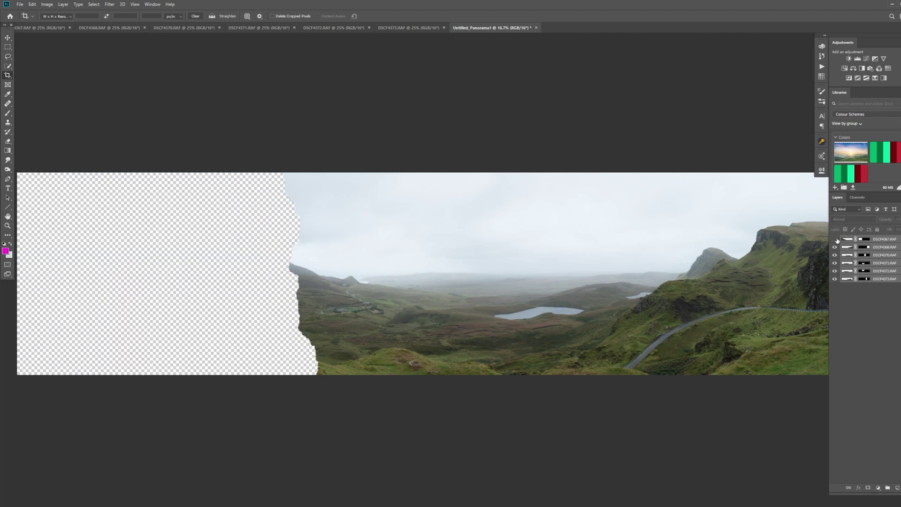
left_click(834, 247)
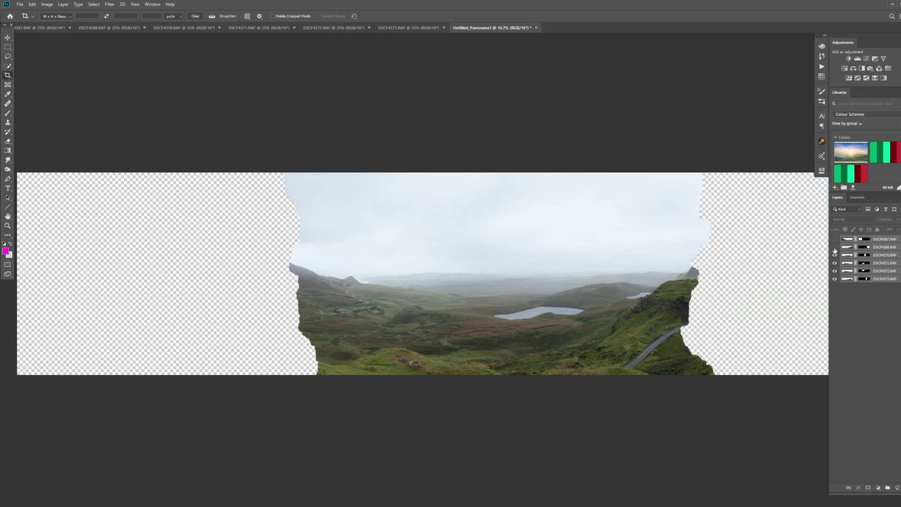
left_click(834, 255)
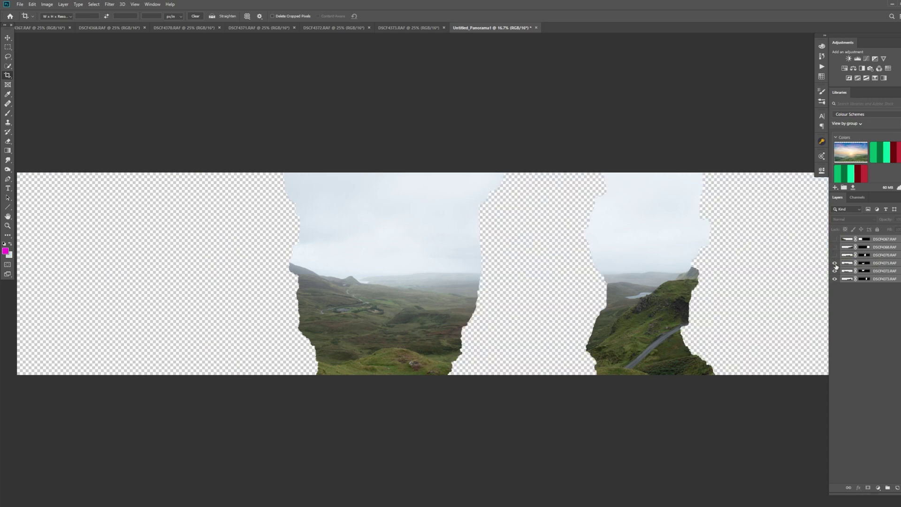
left_click(834, 263)
left_click(835, 271)
left_click(834, 279)
left_click(834, 270)
left_click(834, 278)
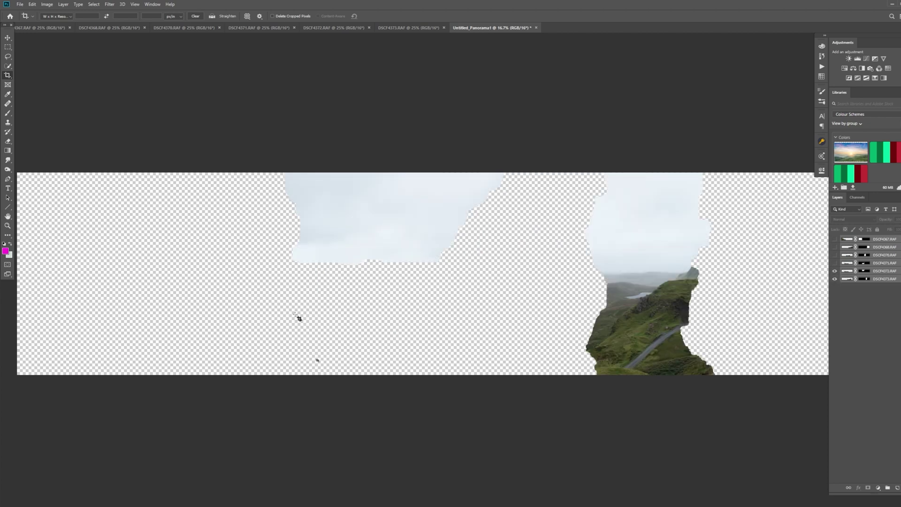
left_click_drag(834, 262, 834, 238)
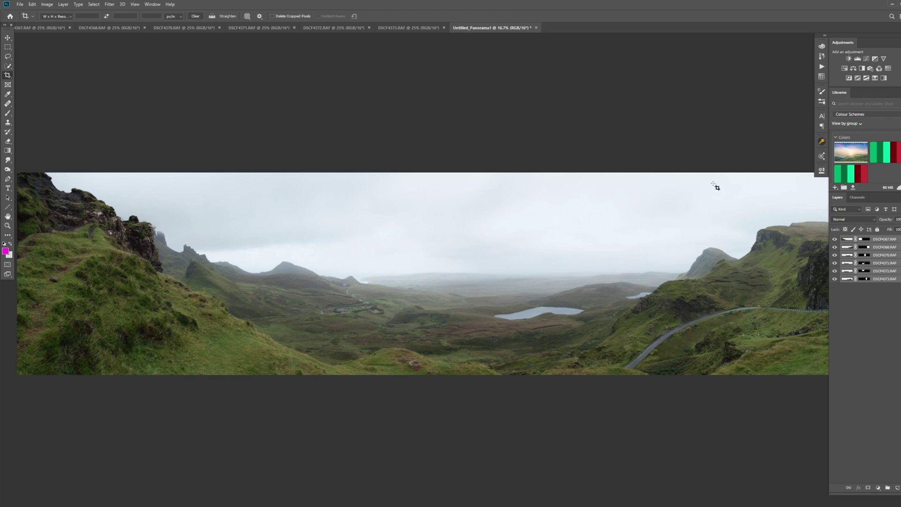
Close the cropped panorama without saving and switch to the Brush tool
left_click(538, 28)
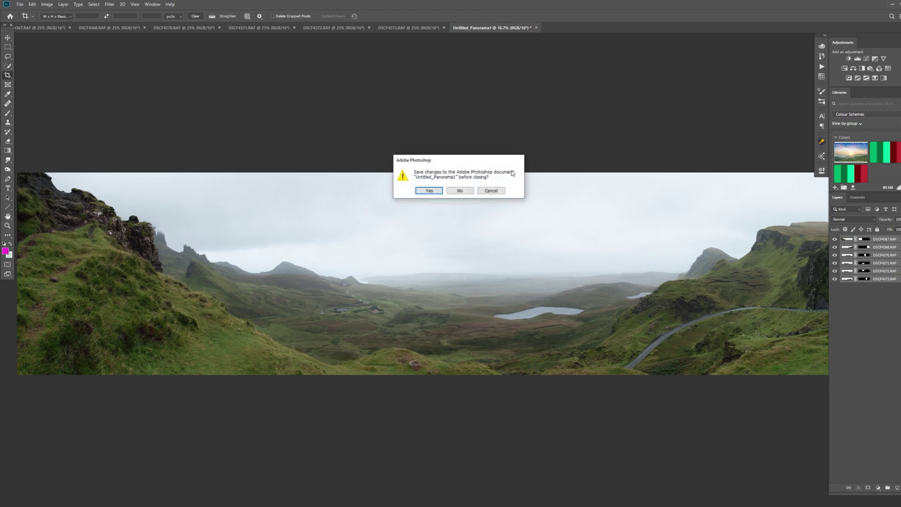
left_click(465, 193)
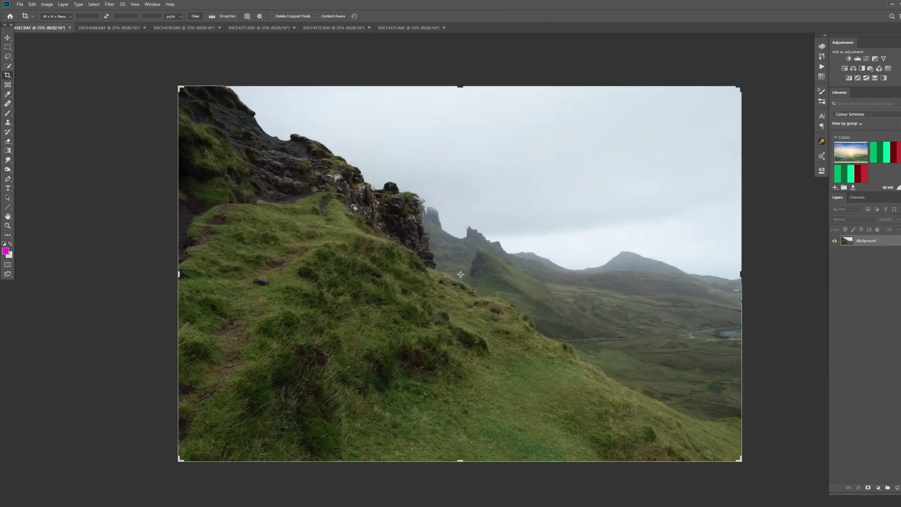
key("b")
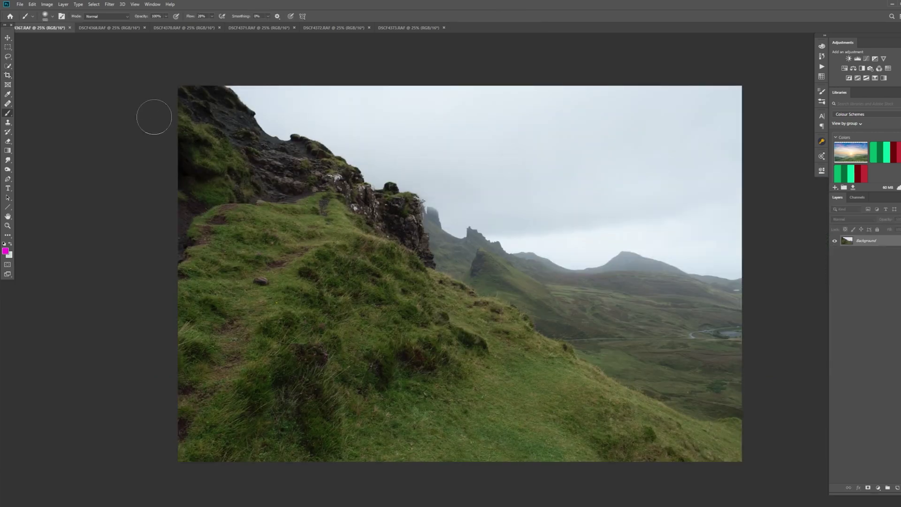
Photomerge the six open photos with Cylindrical layout and zoom in on the result
left_click(21, 5)
mouse_move(47, 167)
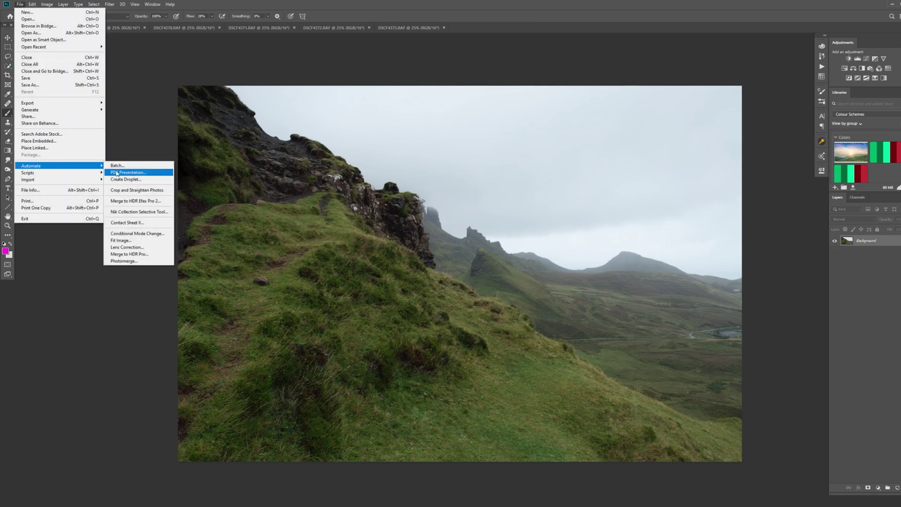
left_click(122, 261)
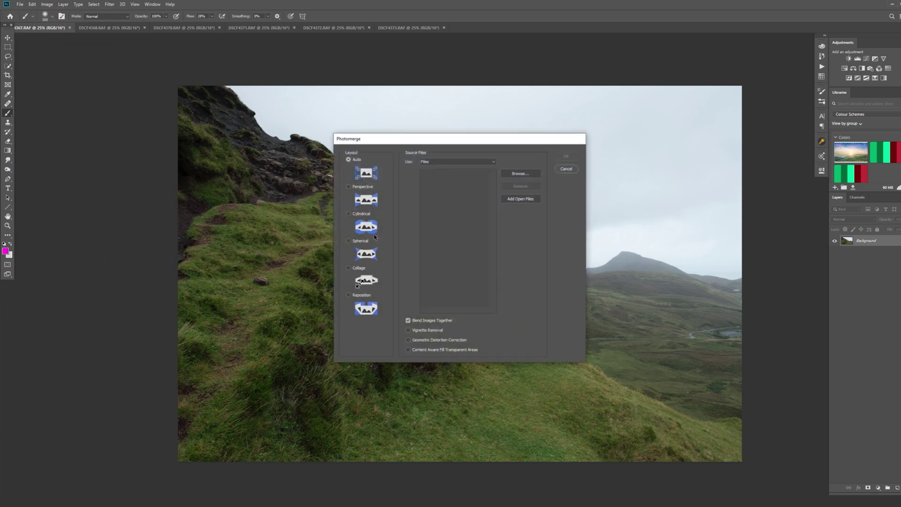
left_click(349, 214)
left_click(521, 199)
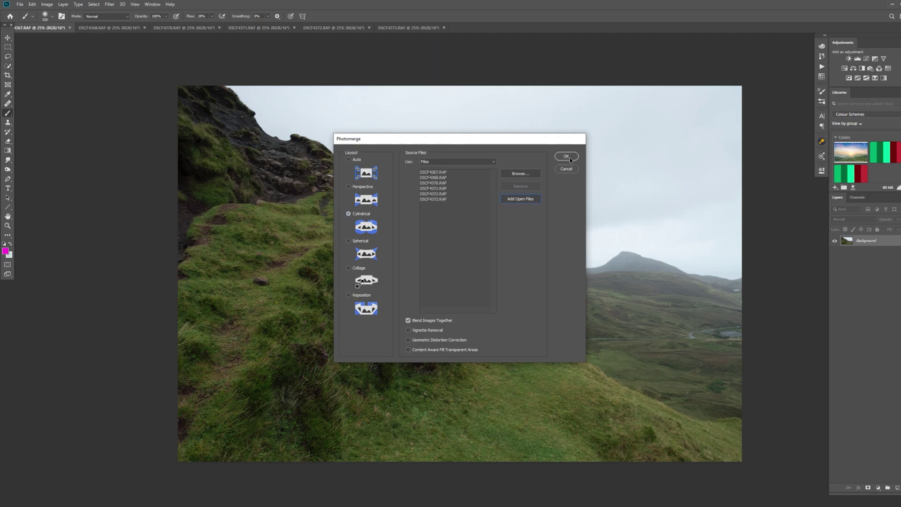
left_click(568, 156)
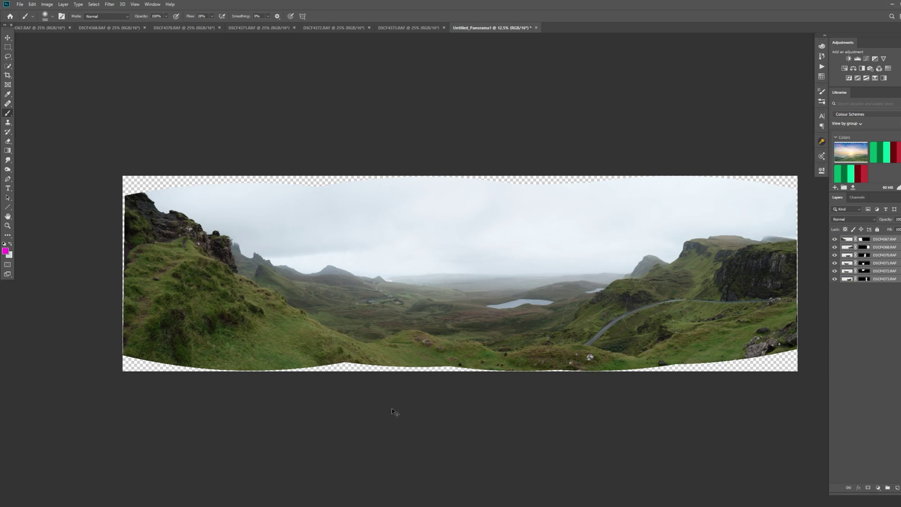
key("ctrl+plus")
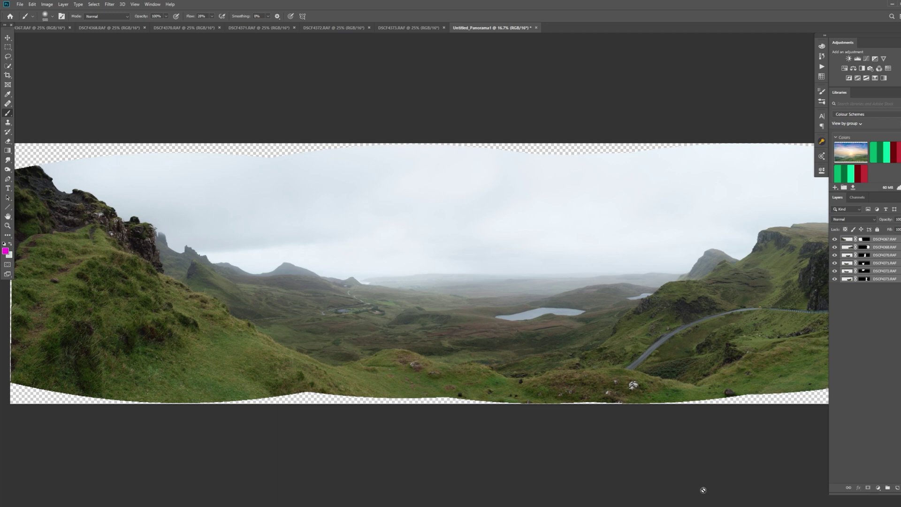
Discard the Cylindrical panorama unsaved and rebuild all six open photos as a Perspective-layout Photomerge panorama
left_click(537, 28)
left_click(460, 193)
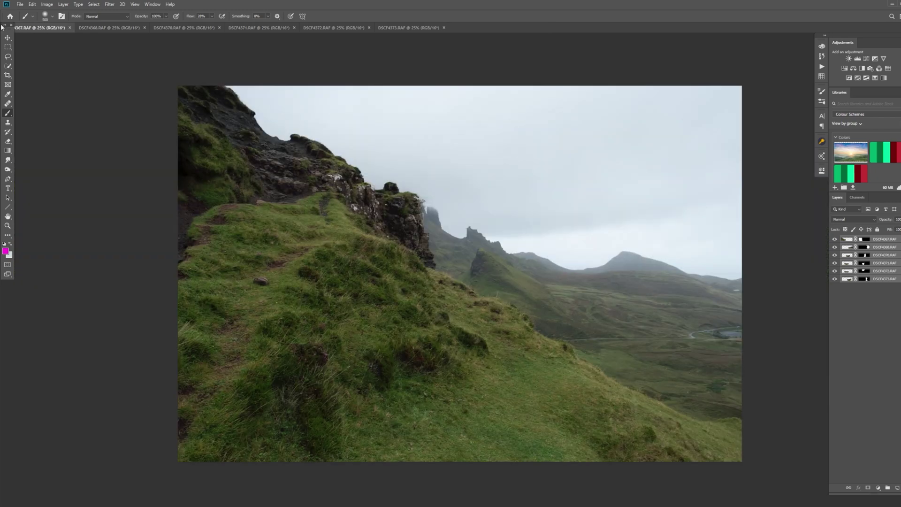
left_click(20, 5)
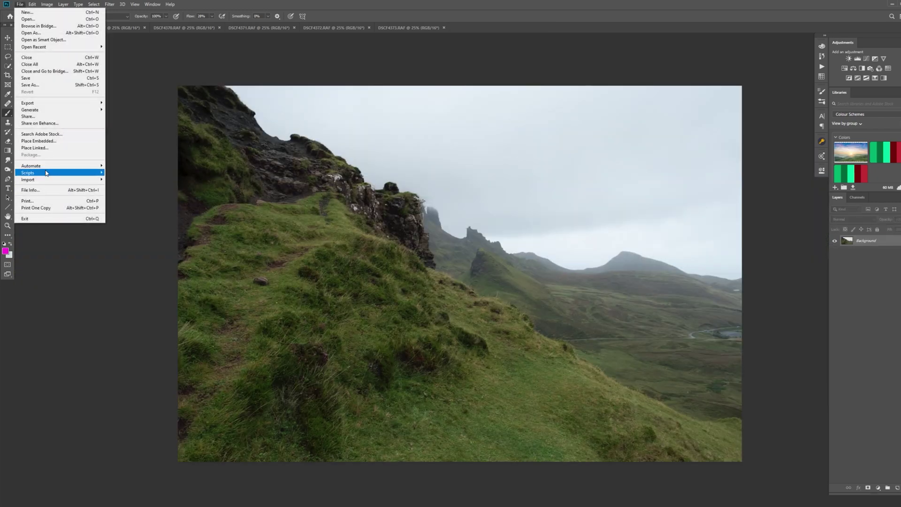
mouse_move(47, 165)
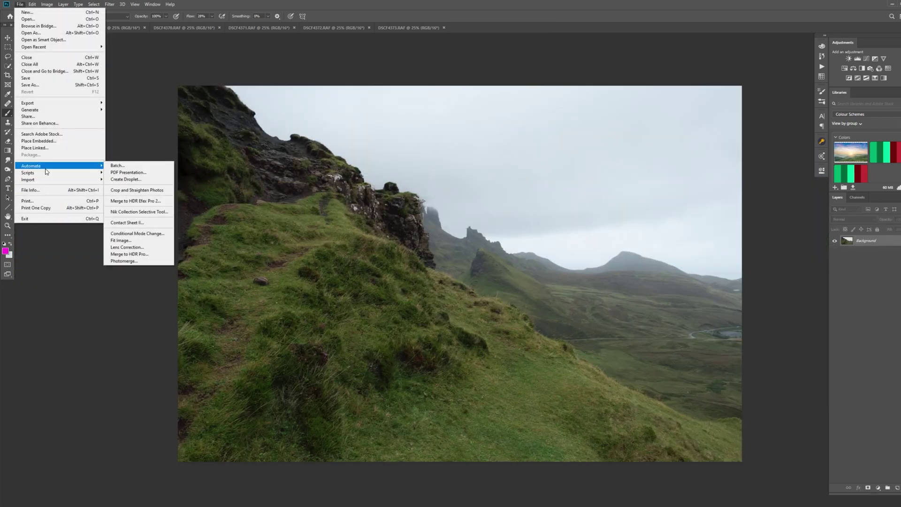
left_click(125, 262)
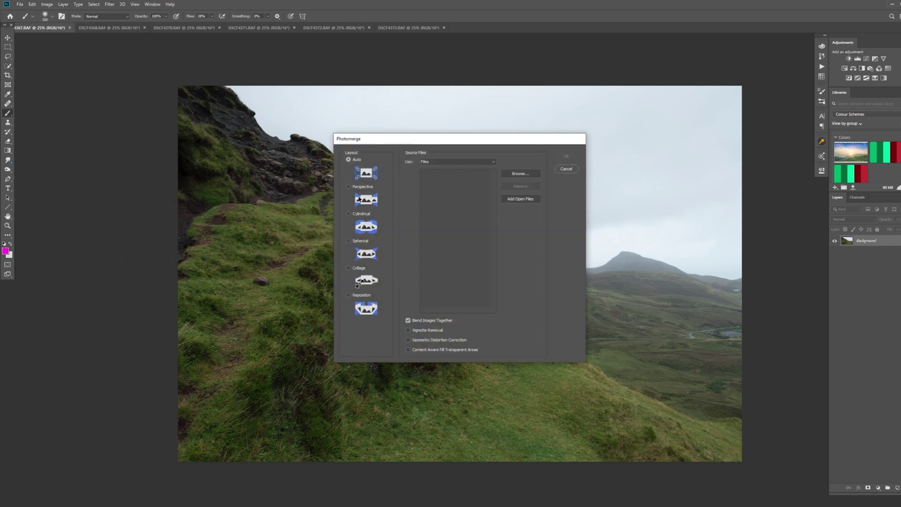
left_click(348, 186)
left_click(532, 200)
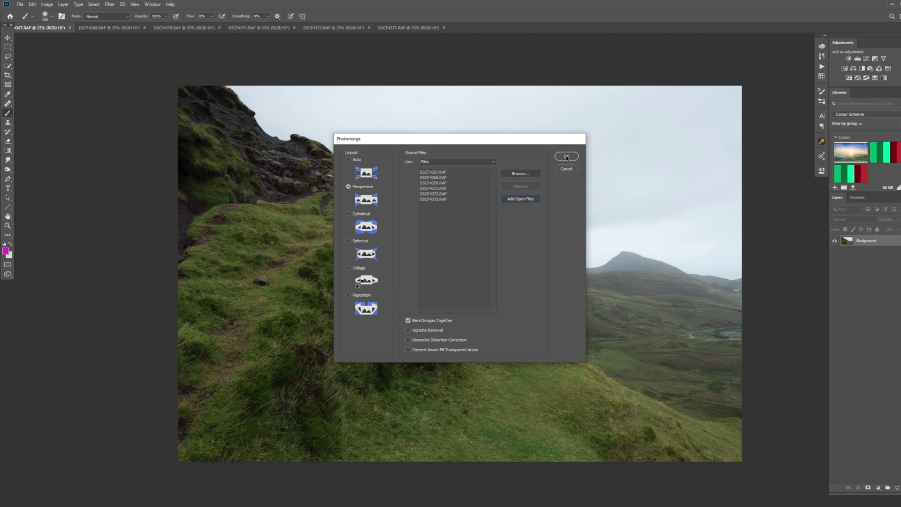
left_click(567, 157)
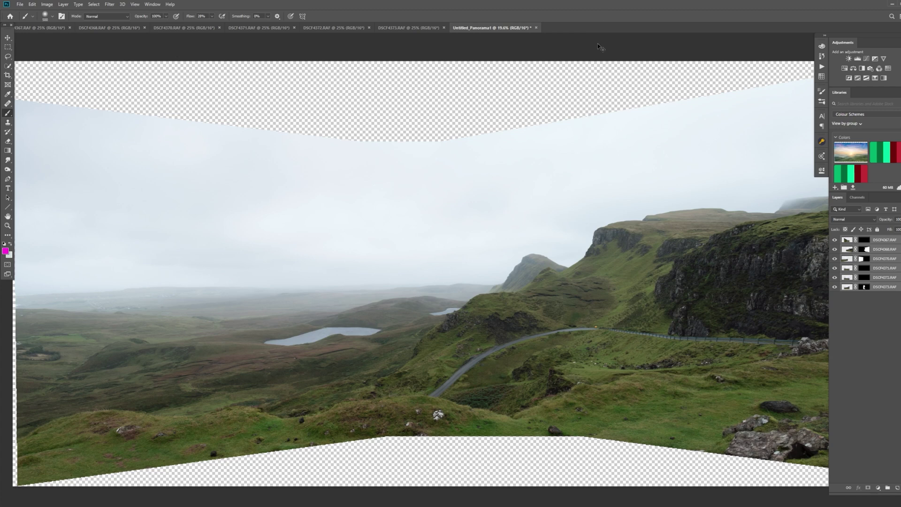
key("ctrl+minus")
key("ctrl+minus")
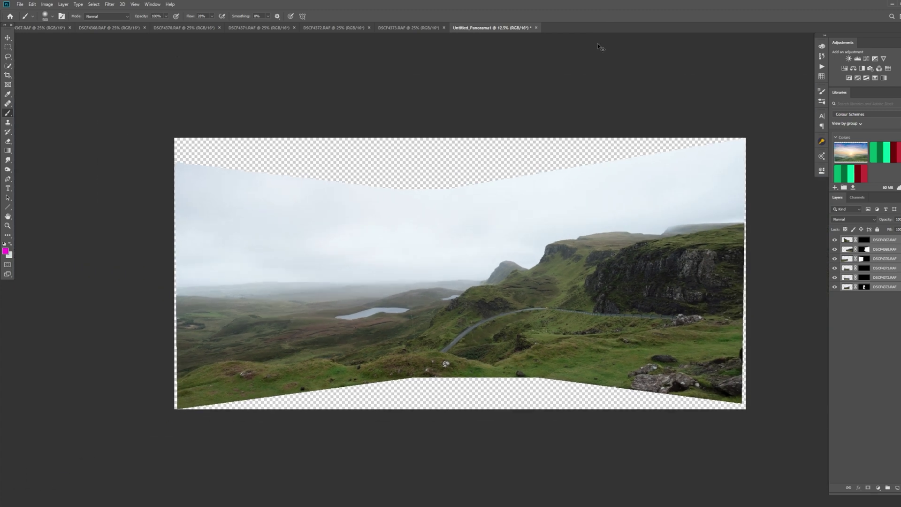
key("ctrl+plus")
key("ctrl+minus")
key("ctrl+minus")
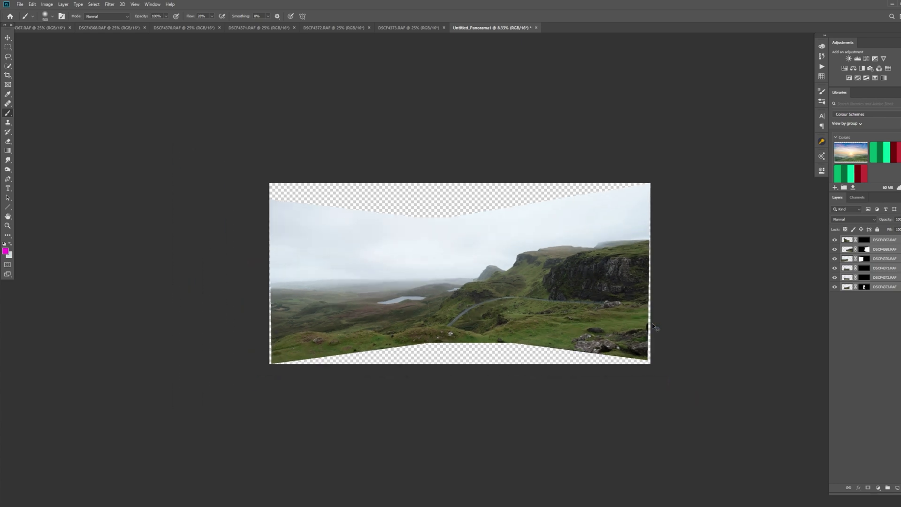
key("ctrl+plus")
key("ctrl+plus")
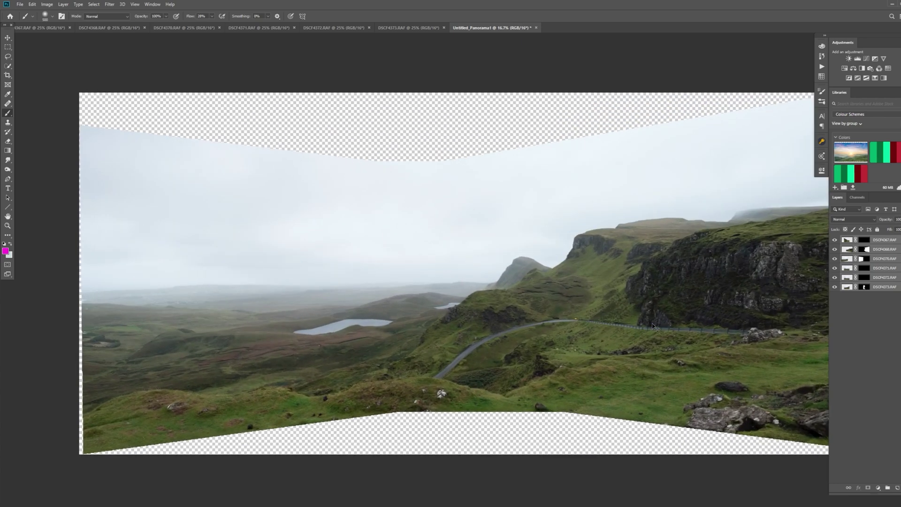
key("ctrl+minus")
key("ctrl+minus")
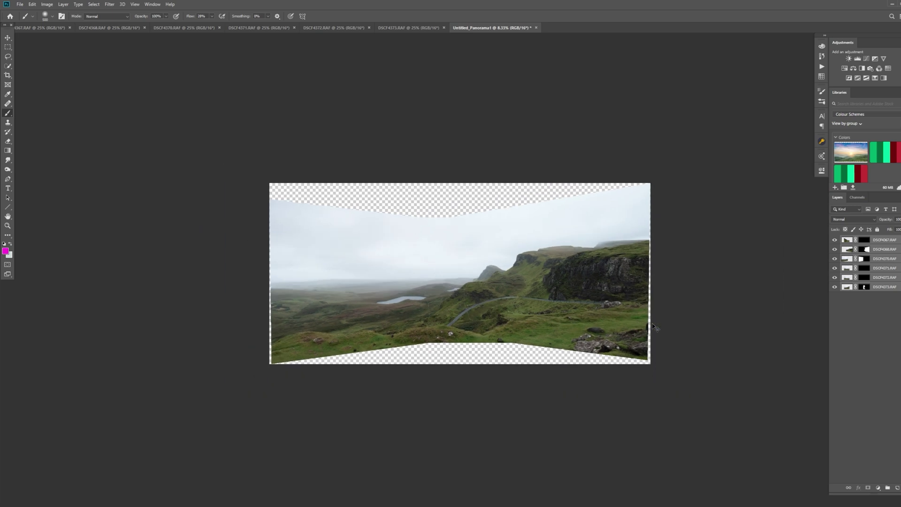
key("ctrl+plus")
key("ctrl+plus")
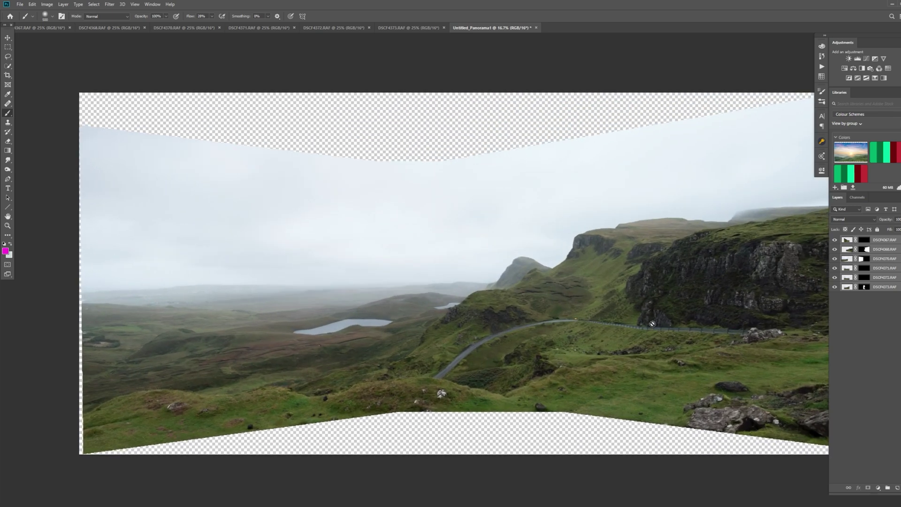